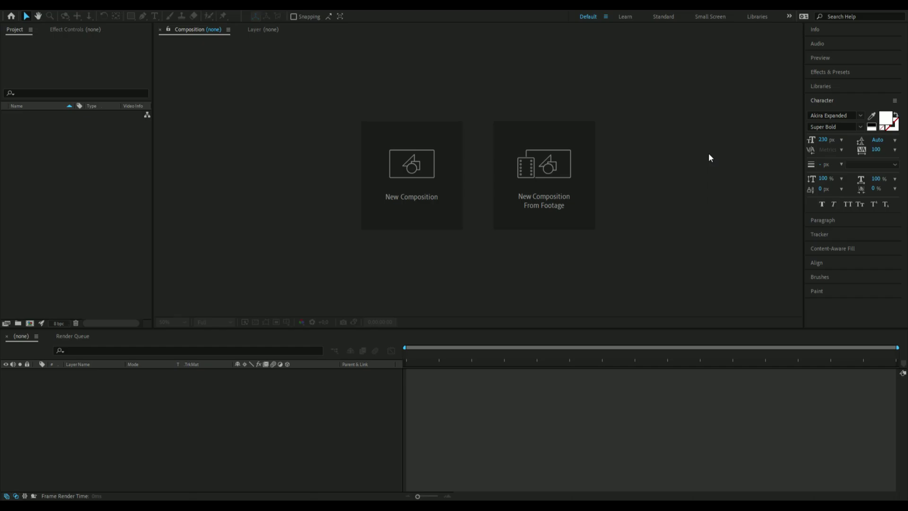
- Create Comp 1 at 1920×1080 with default settings and move the playhead to 0:00:21:11
click(230, 135)
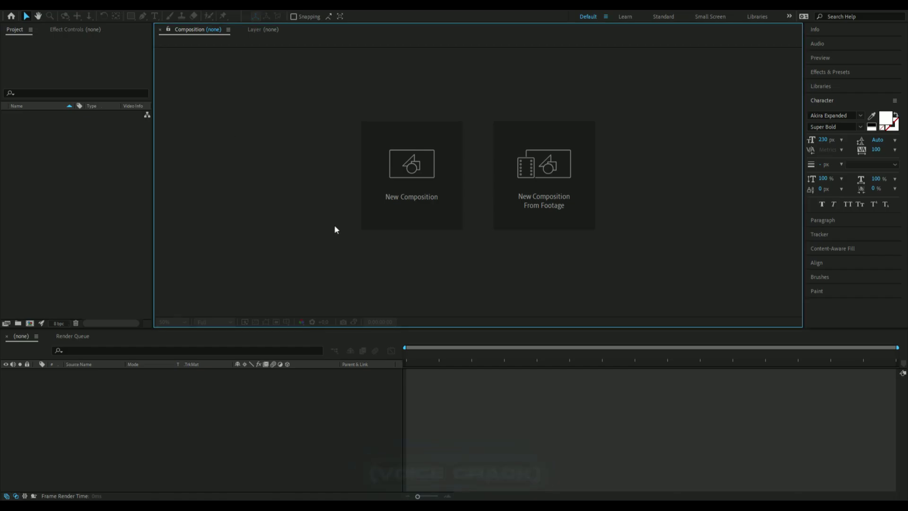
click(388, 212)
click(515, 360)
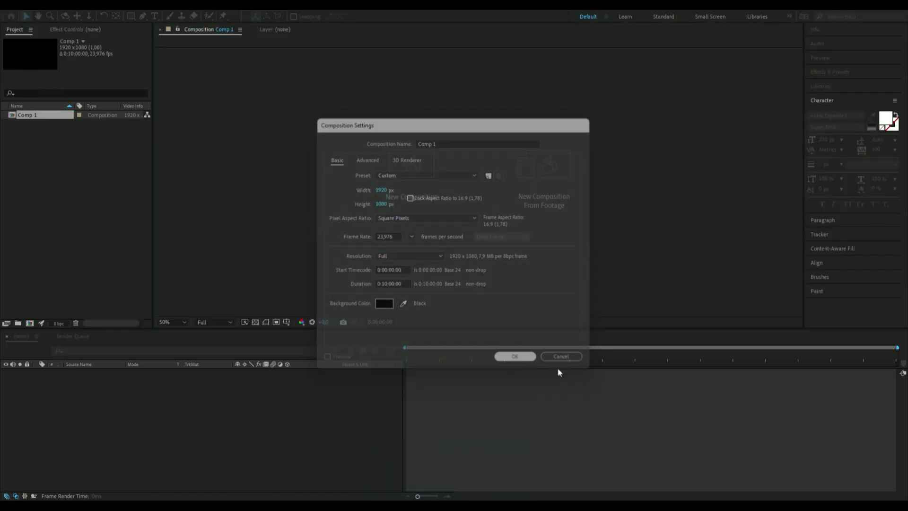
click(467, 354)
drag(467, 352, 418, 349)
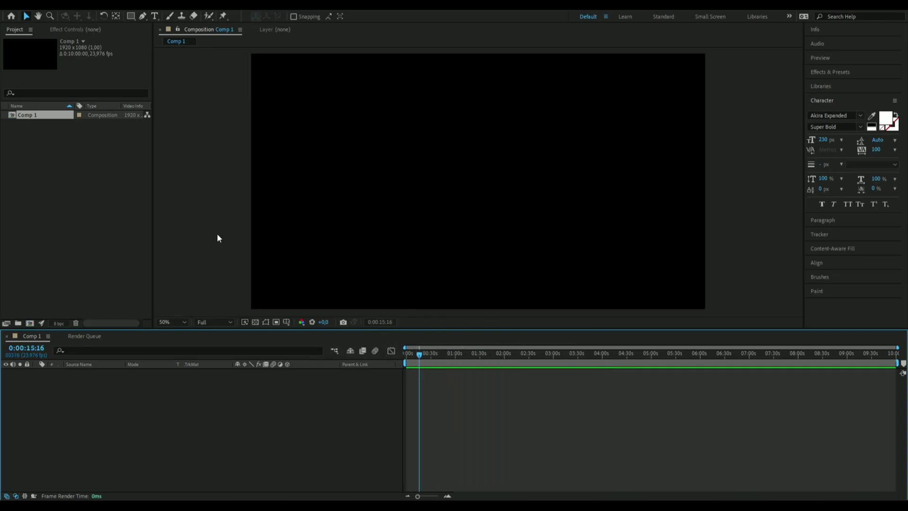
drag(414, 362, 423, 357)
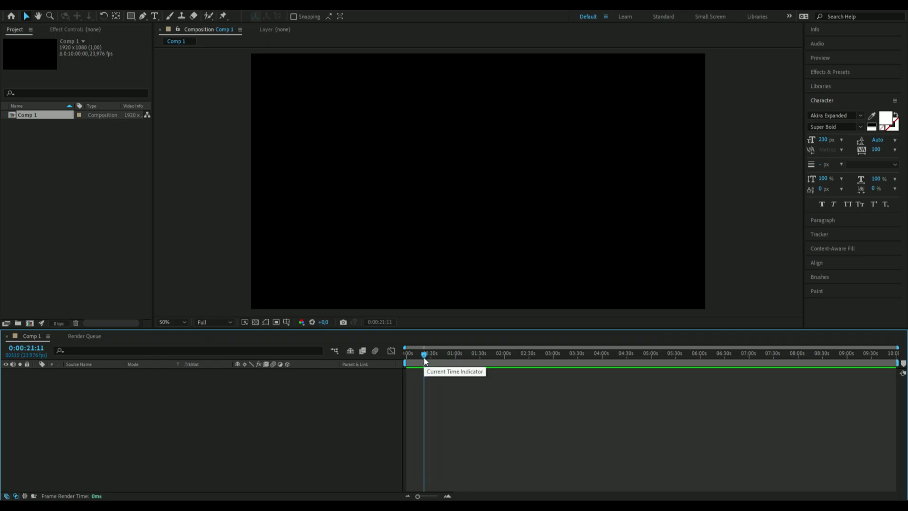
- Add a full-frame black solid layer to Comp 1
right_click(192, 382)
mouse_move(226, 266)
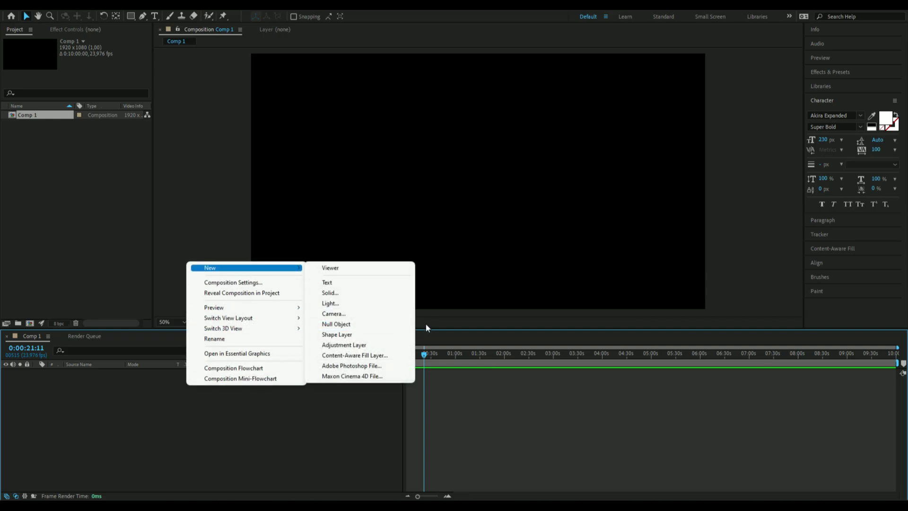
click(358, 293)
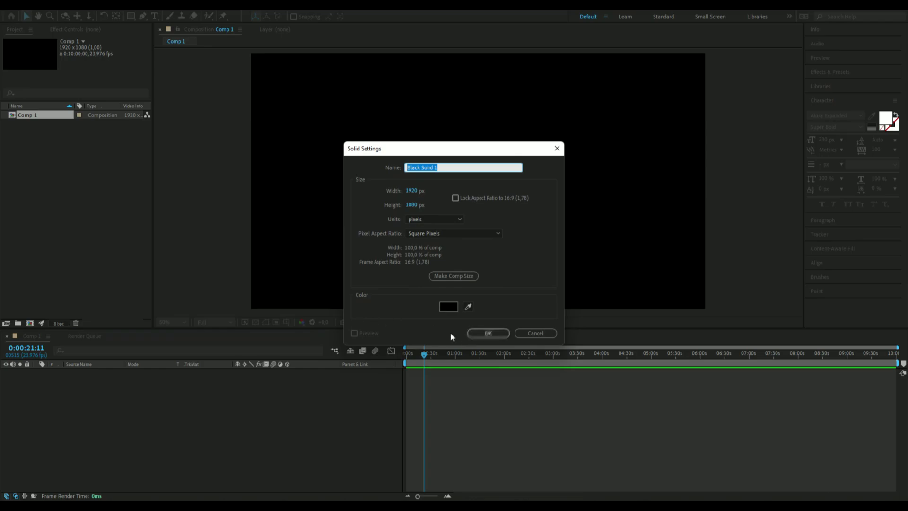
click(487, 332)
- Rename the solid layer to '3d text'
right_click(93, 378)
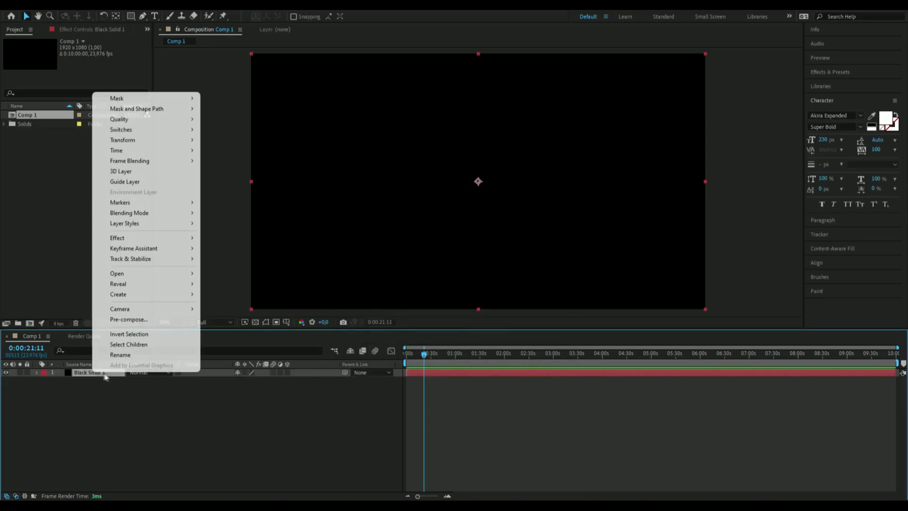
click(108, 376)
key(BackSpace)
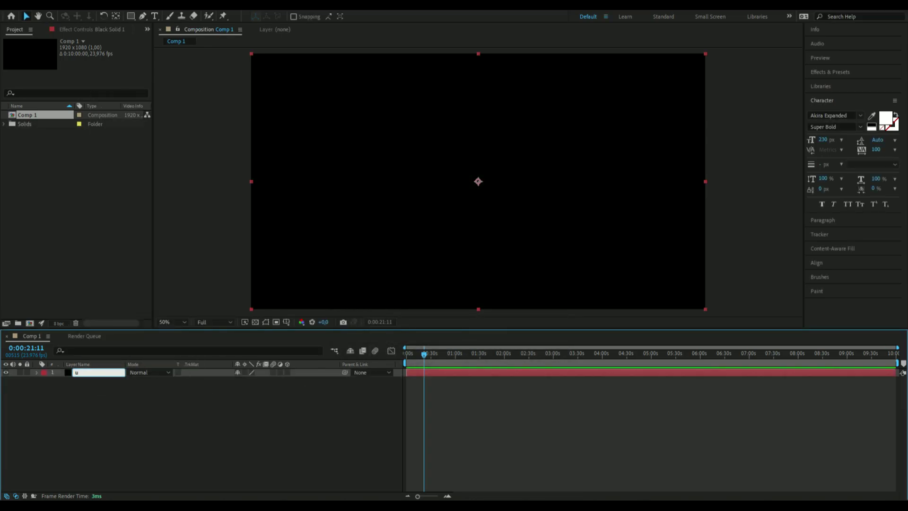
text(3d text)
key(Return)
- Add a new empty text layer above the solid
right_click(203, 424)
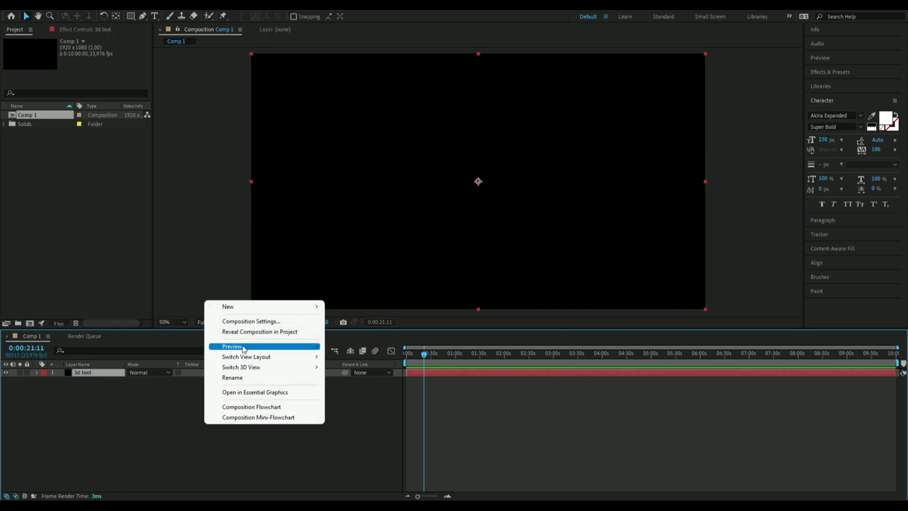
mouse_move(232, 306)
click(345, 322)
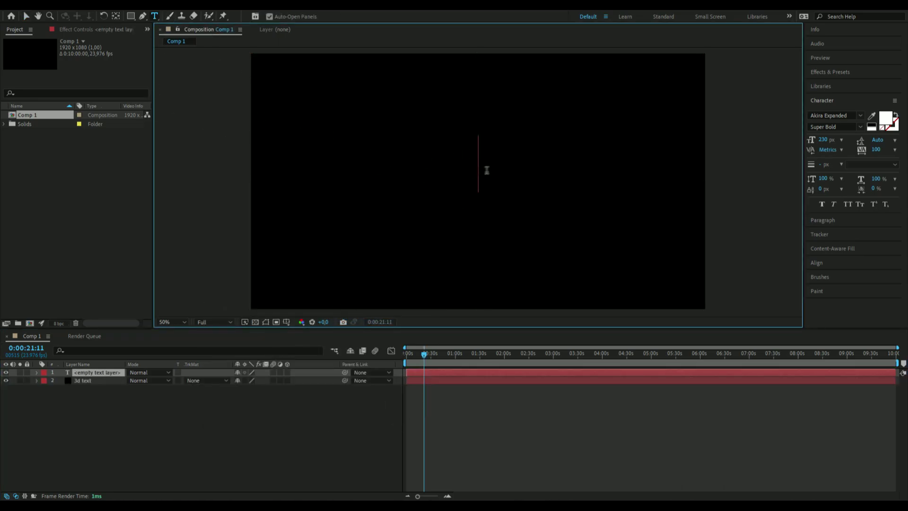
- Type NAME, centre it horizontally and vertically in the comp, then hide the NAME layer
text(N)
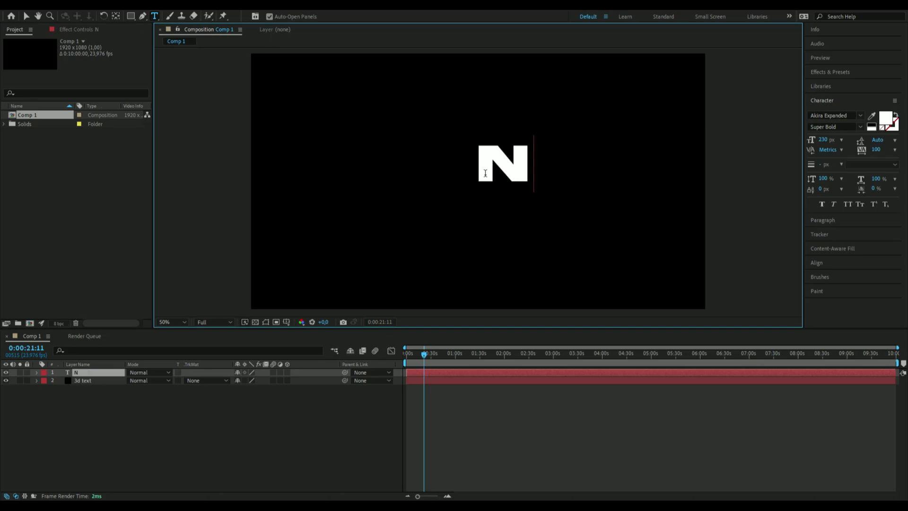
text(AM)
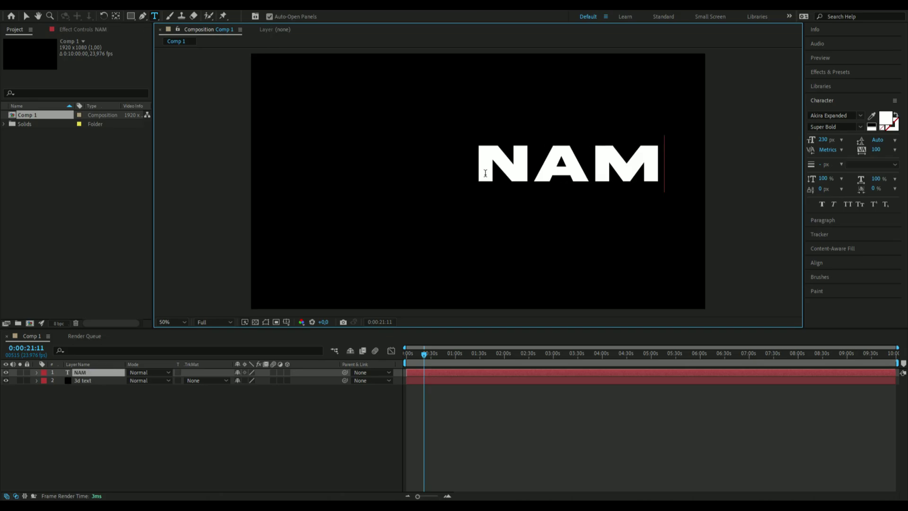
text(E)
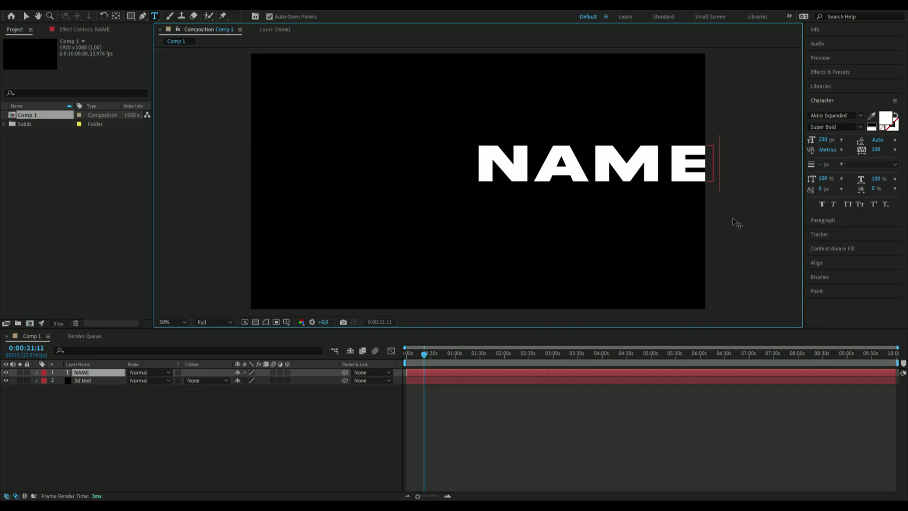
click(816, 263)
click(829, 180)
click(877, 181)
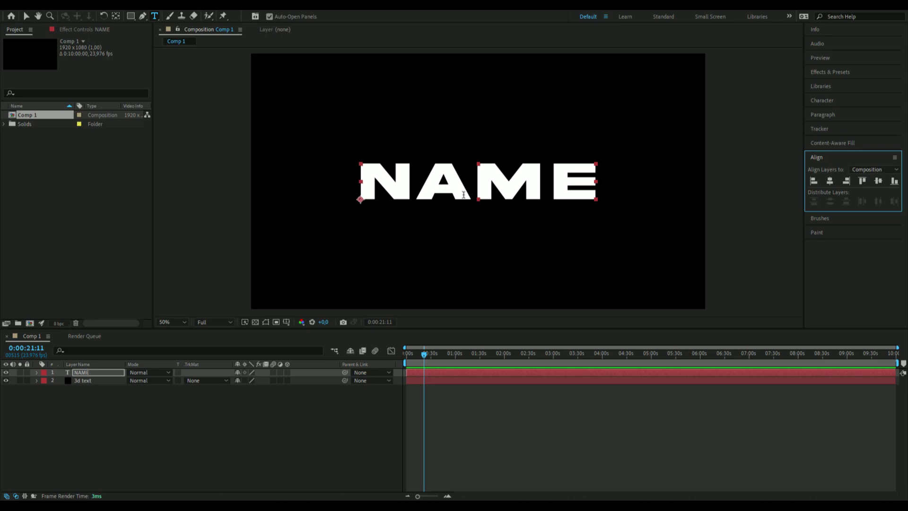
click(829, 99)
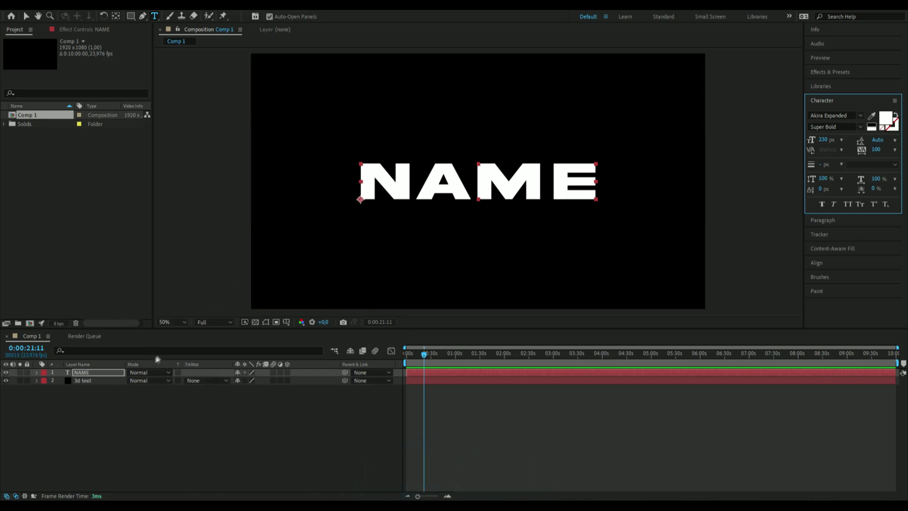
click(6, 373)
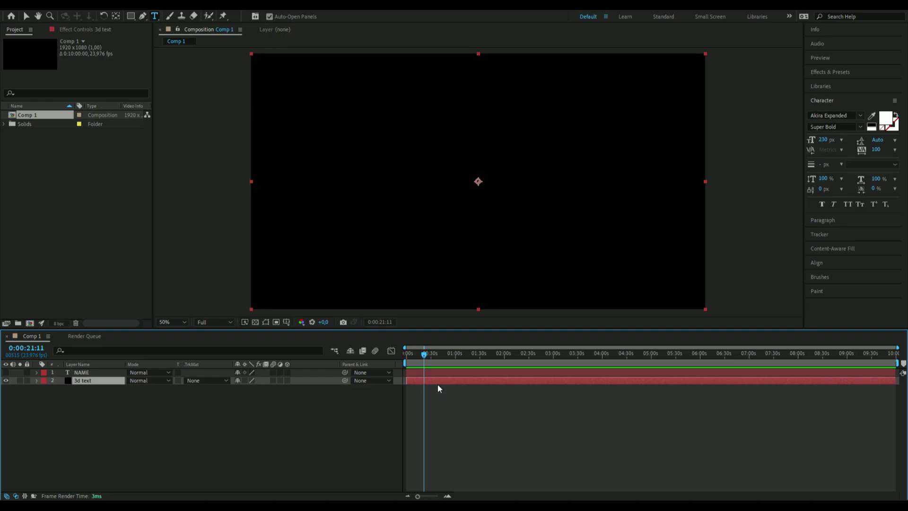
- Apply the Element effect to the 3d text solid via the effect search
key(ctrl+space)
text(elem)
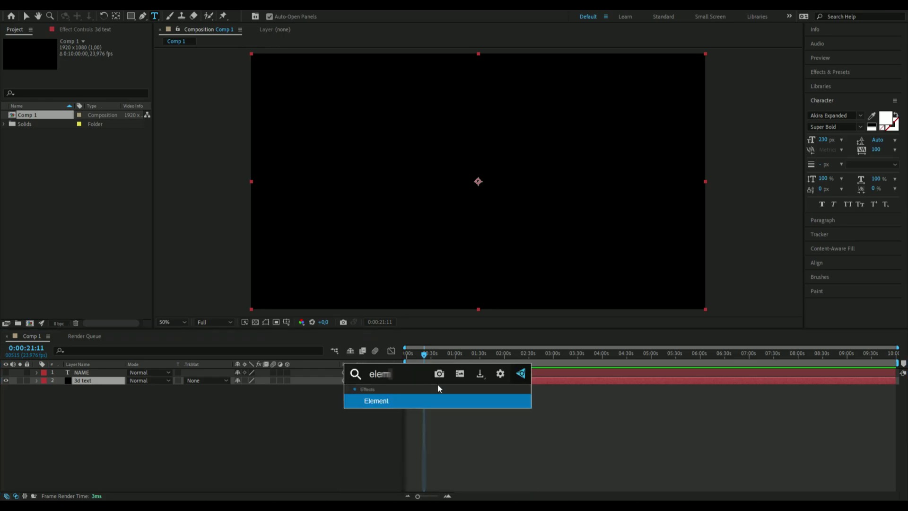
click(429, 399)
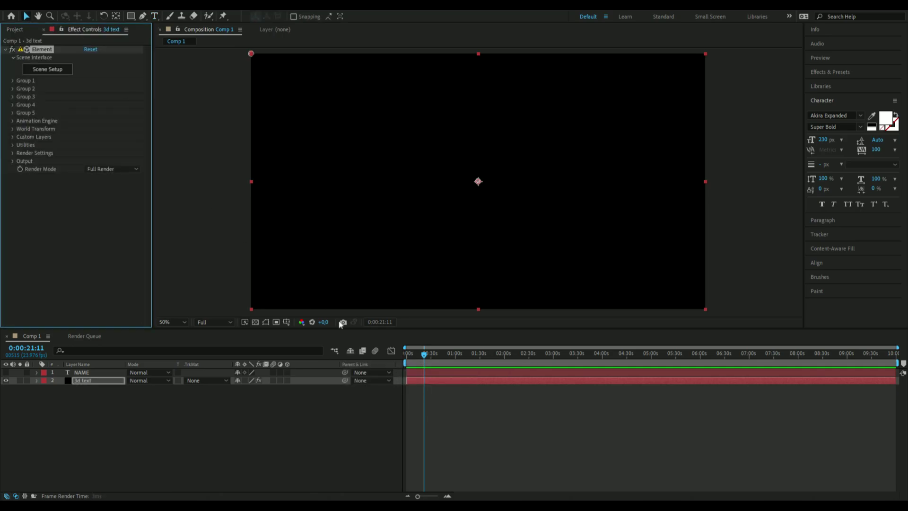
drag(426, 357, 438, 357)
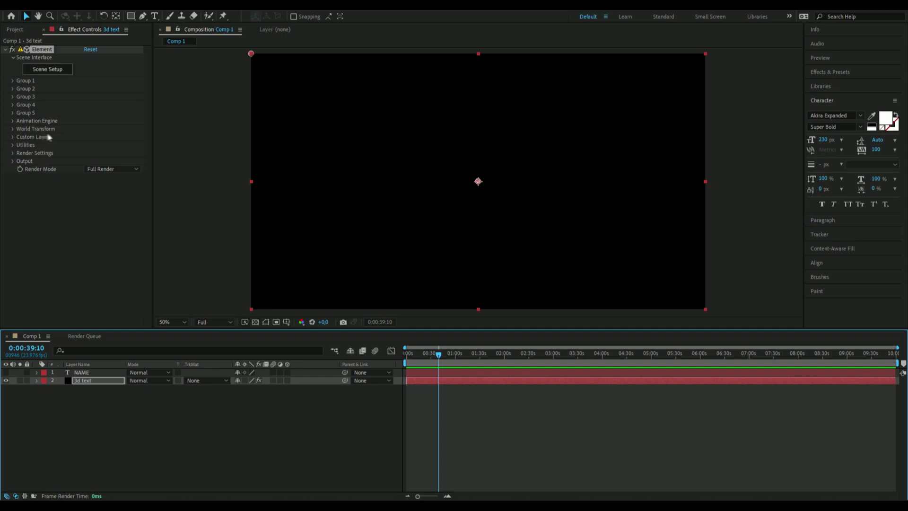
- Set Custom Text and Masks Path Layer 1 to the NAME layer, and return to about one second
click(12, 138)
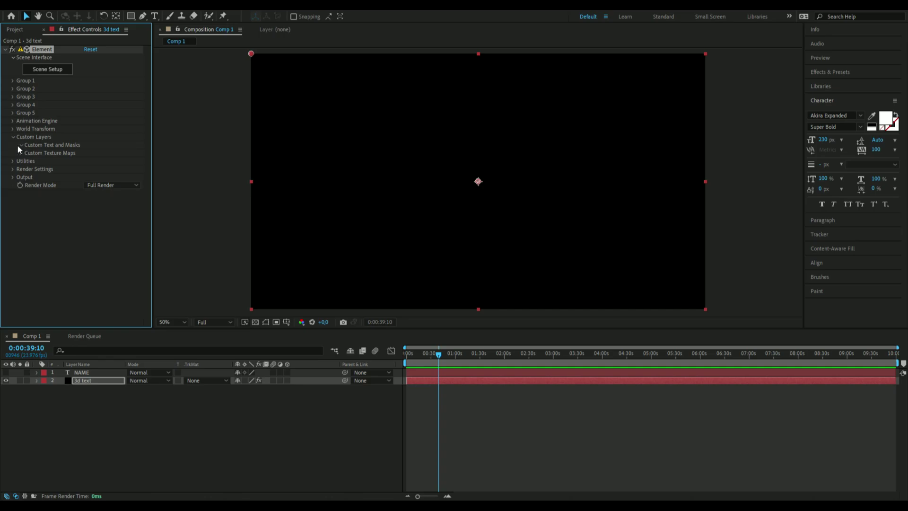
click(17, 144)
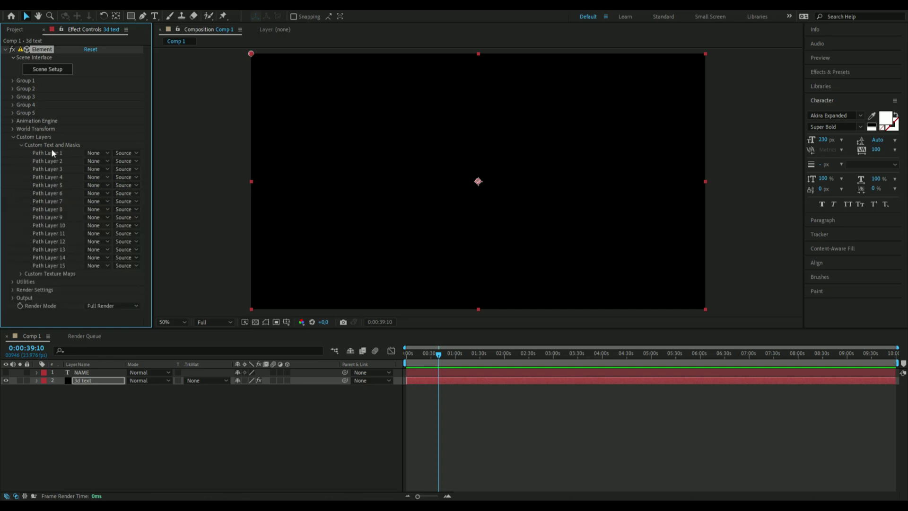
click(98, 153)
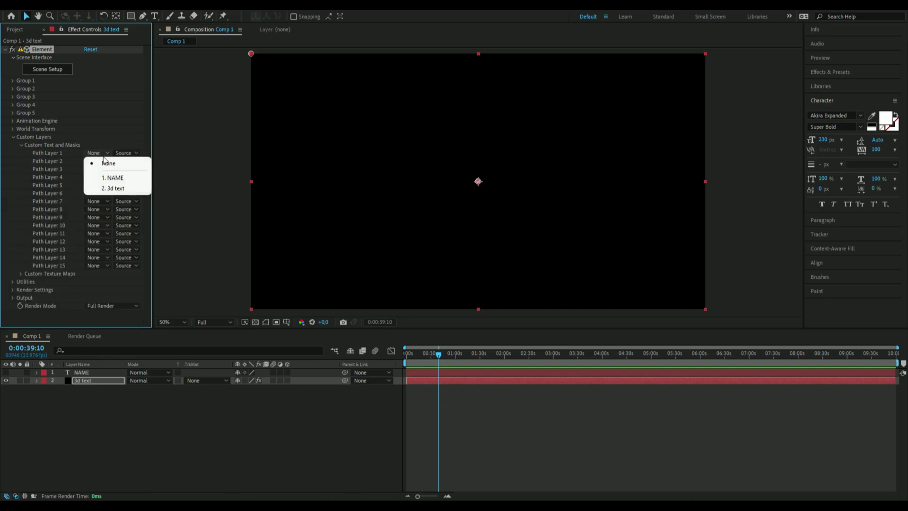
click(123, 179)
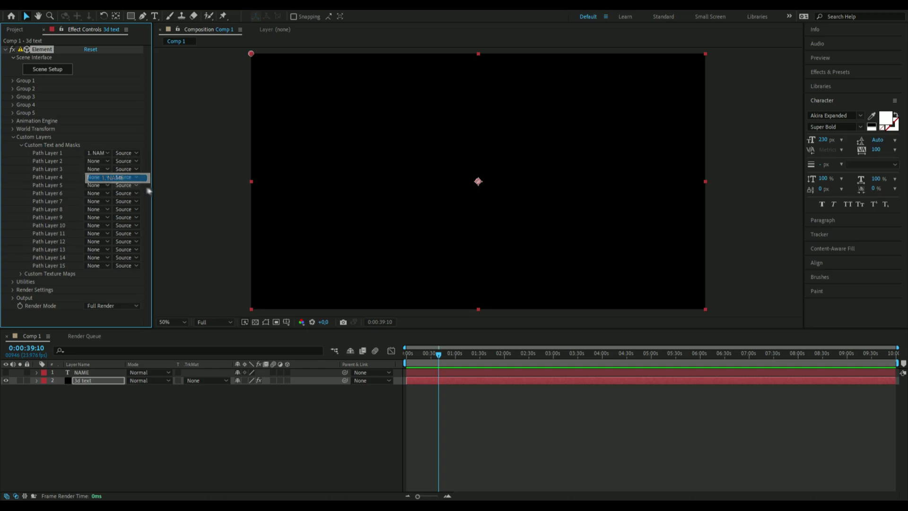
click(20, 144)
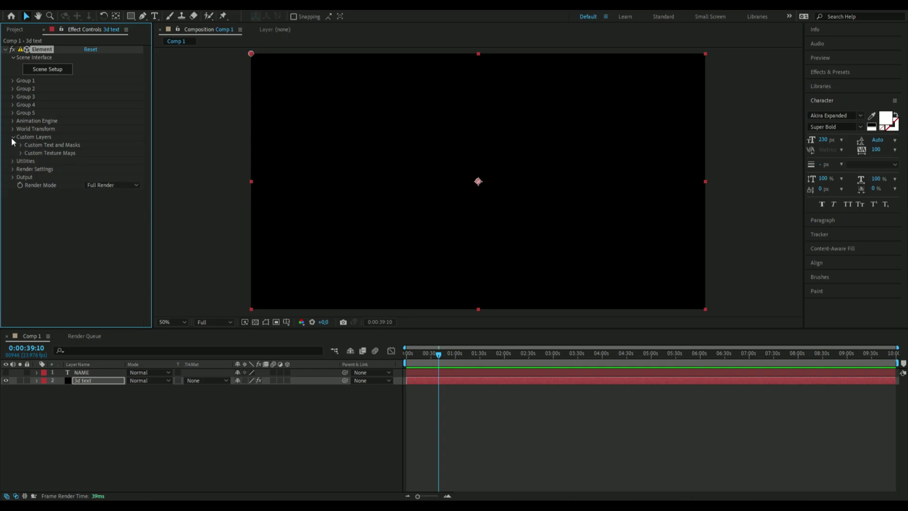
click(12, 136)
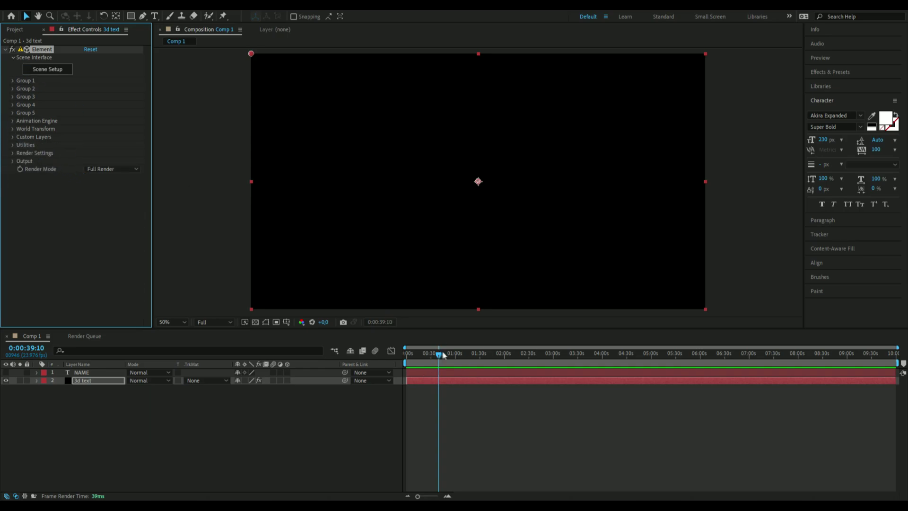
drag(440, 355, 406, 363)
click(447, 495)
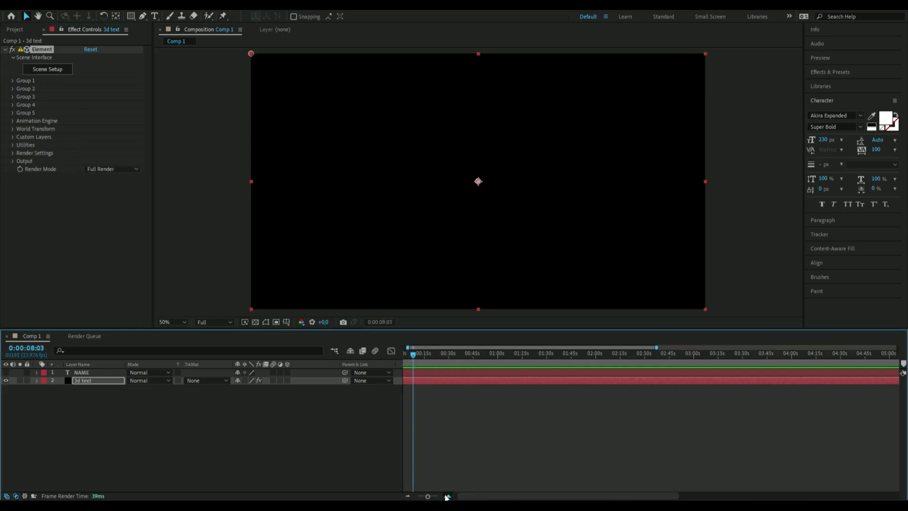
- Open Element's Scene Setup full-screen and extrude the NAME text into a 3D model
click(48, 70)
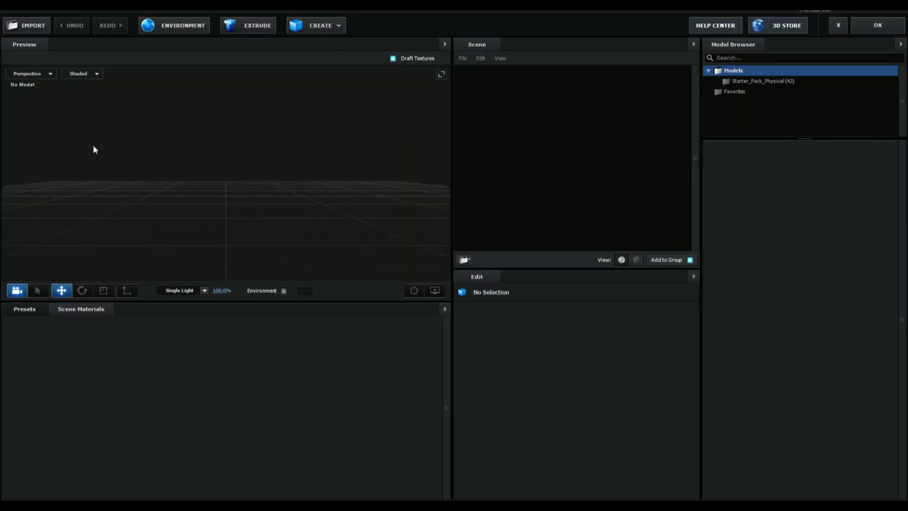
drag(431, 13, 443, 53)
click(646, 48)
click(254, 26)
- Raise the extrusion's Bevel Scale to 9.00 to deepen the letters
drag(235, 188, 310, 140)
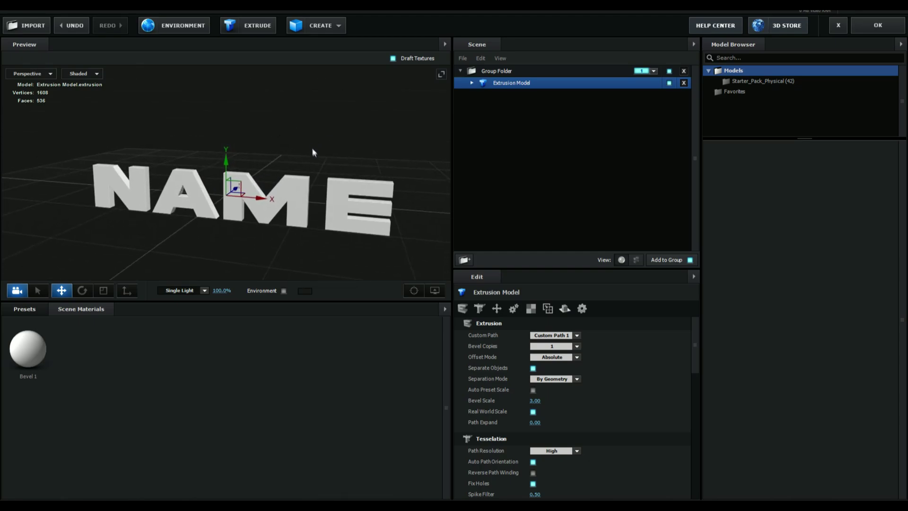
drag(395, 277, 378, 259)
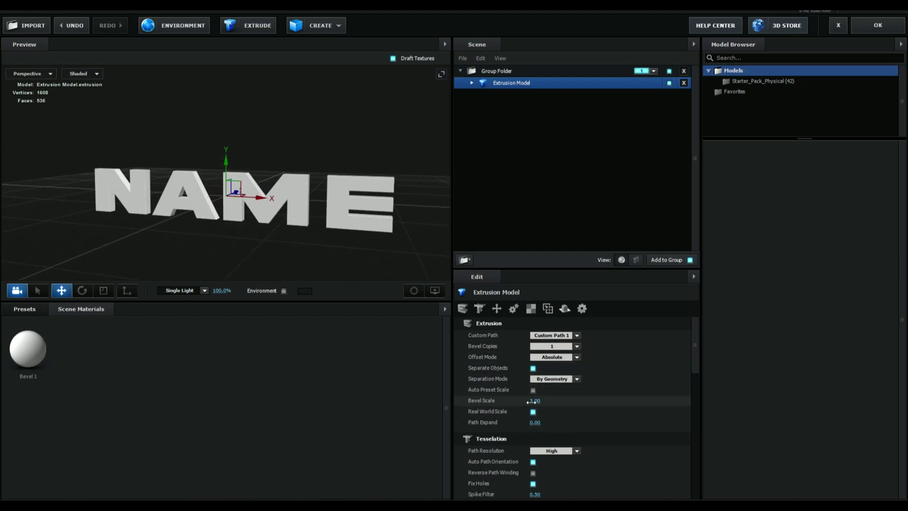
drag(540, 403, 558, 402)
mouse_move(378, 262)
mouse_down()
mouse_move(327, 260)
mouse_move(367, 266)
mouse_up()
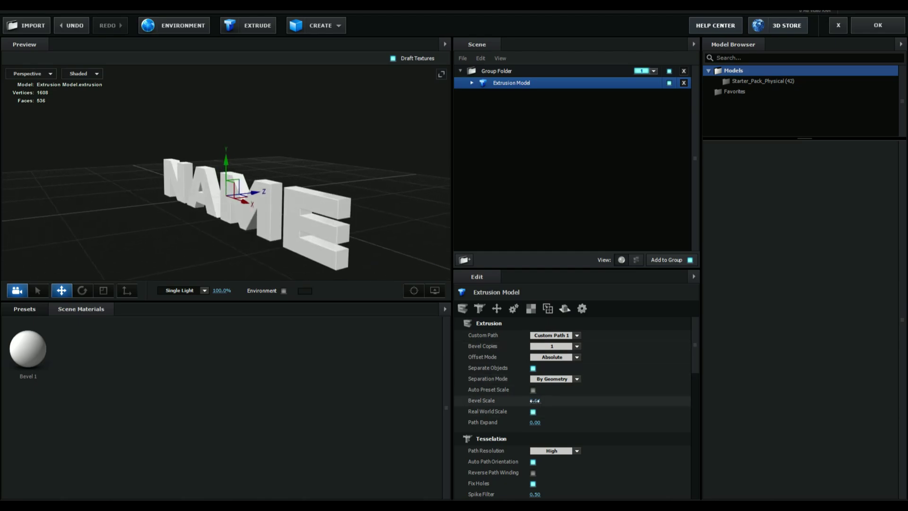
drag(534, 400, 793, 420)
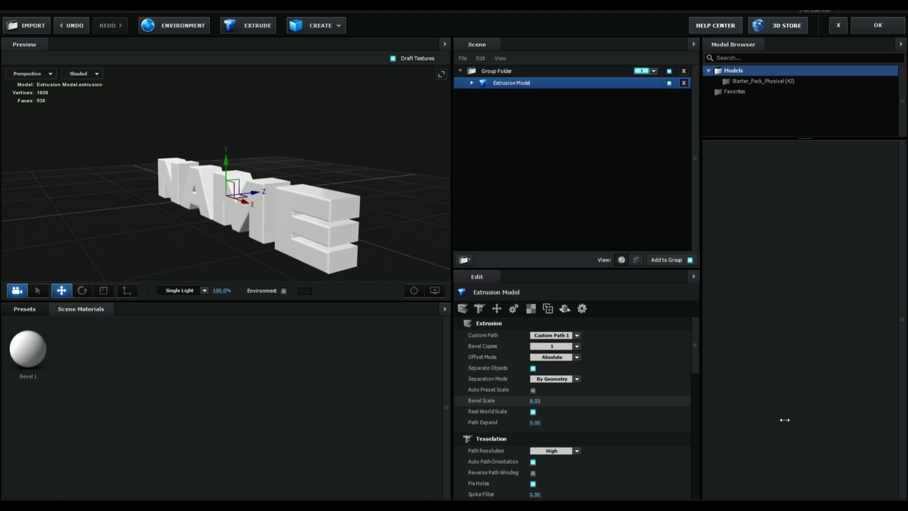
drag(784, 419, 821, 426)
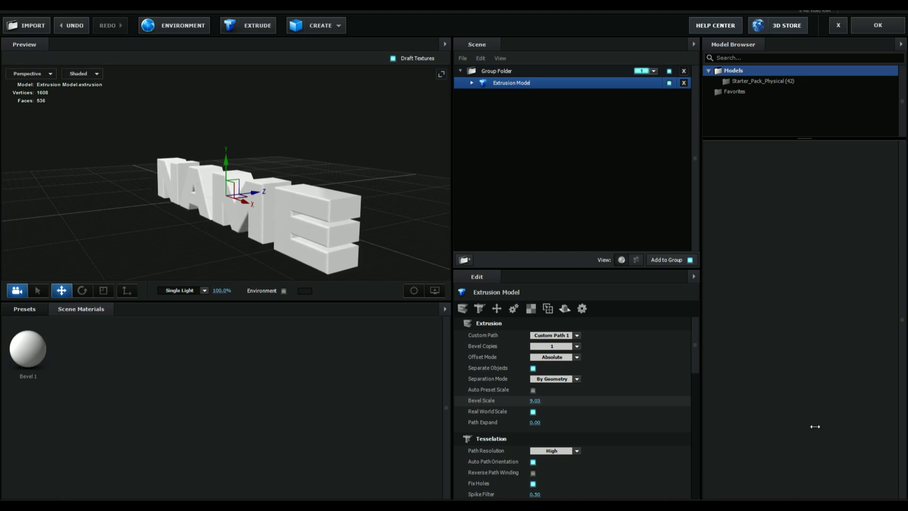
drag(813, 426, 809, 426)
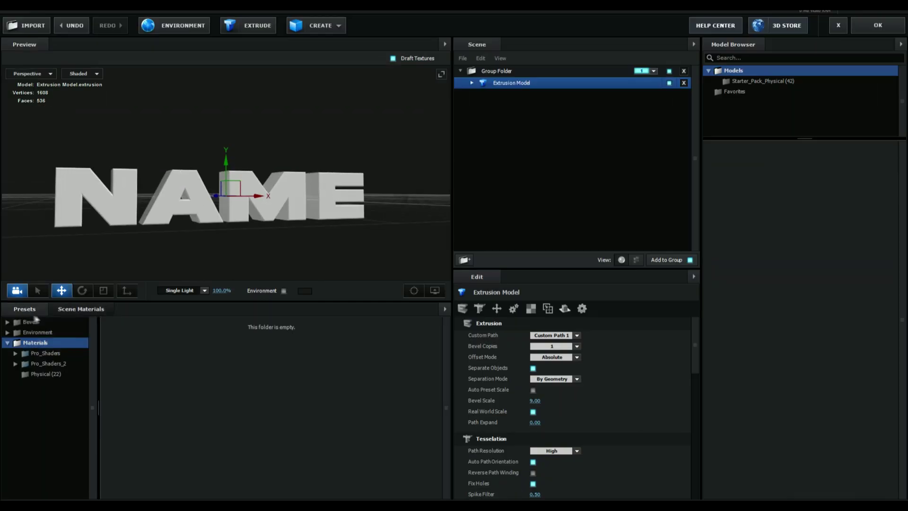
- Apply the Chrome preset from Physical materials to the NAME letters
click(40, 374)
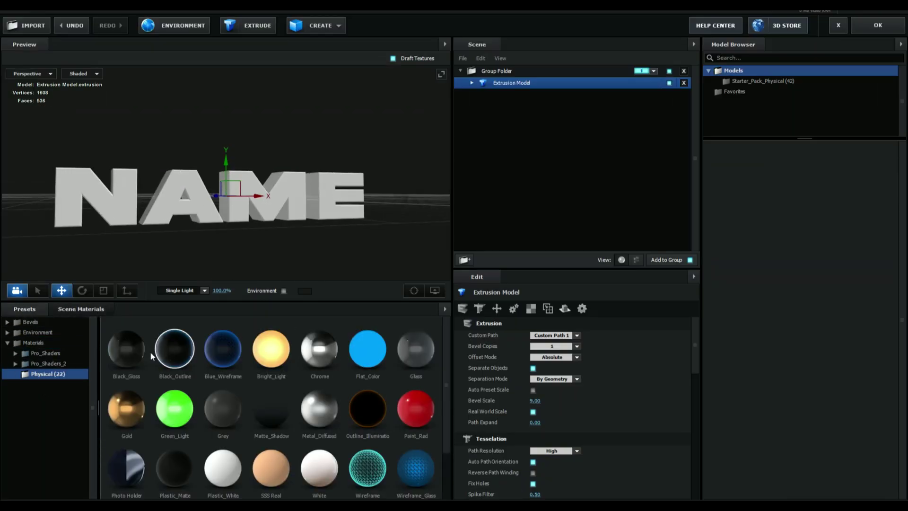
drag(303, 236, 275, 234)
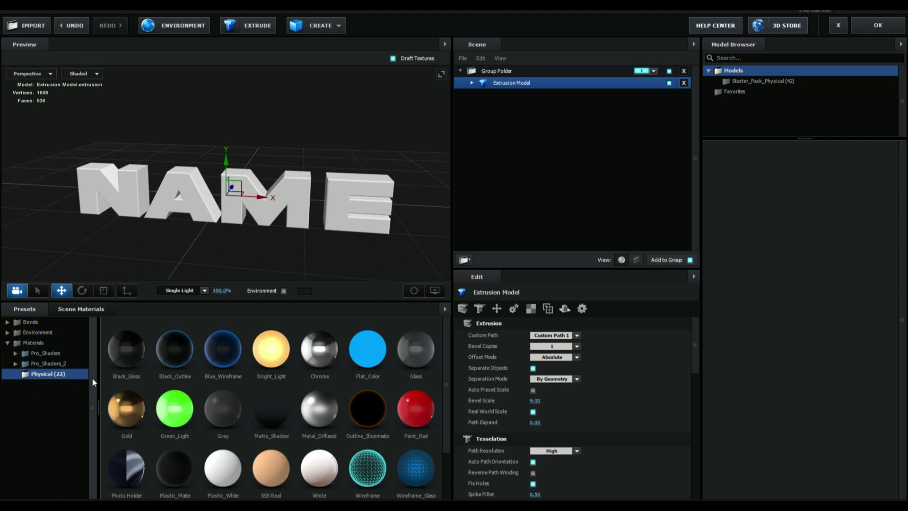
double_click(324, 350)
drag(264, 190, 248, 208)
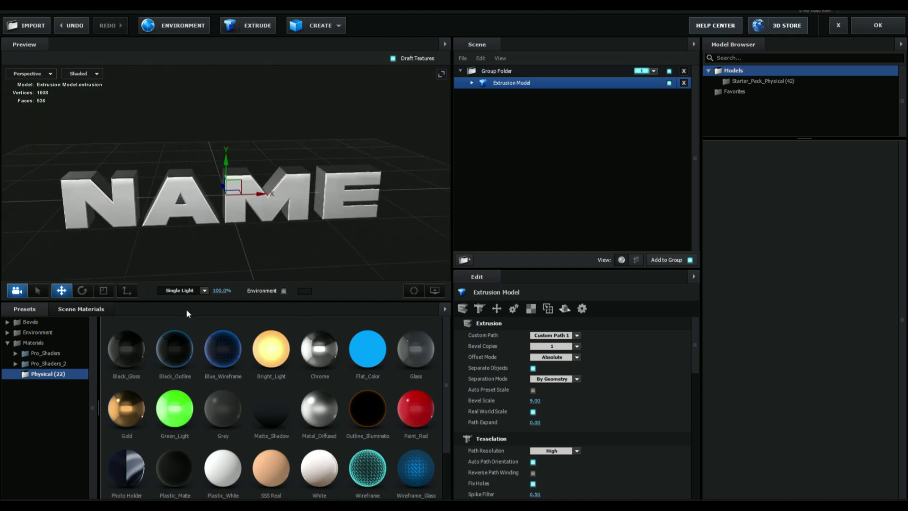
click(7, 321)
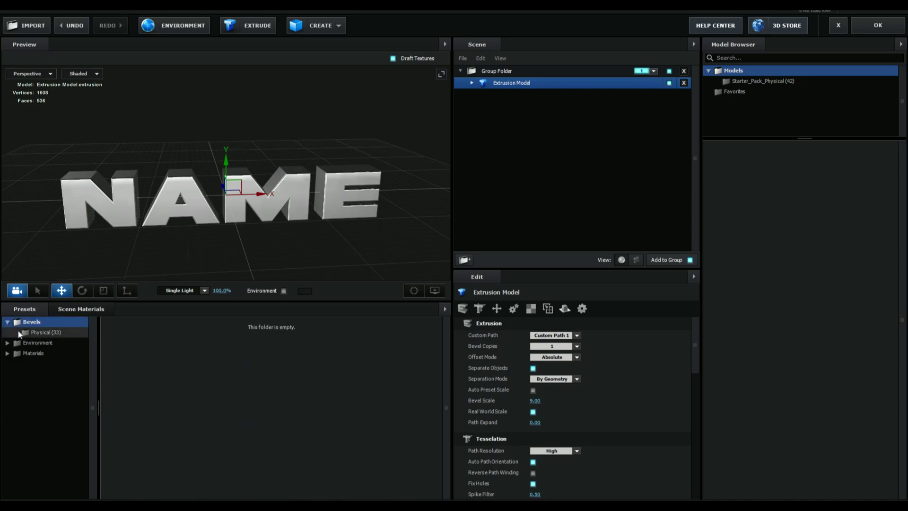
click(47, 332)
drag(199, 265, 170, 318)
click(243, 385)
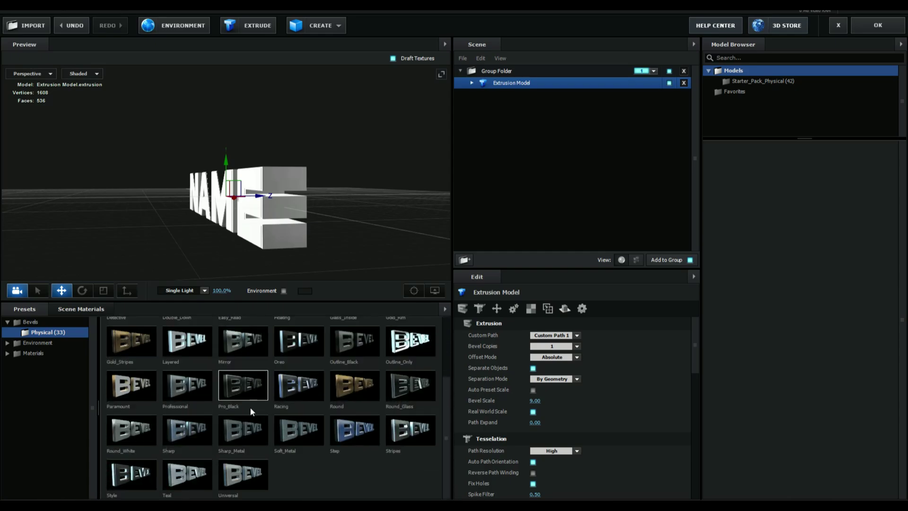
drag(263, 233, 361, 235)
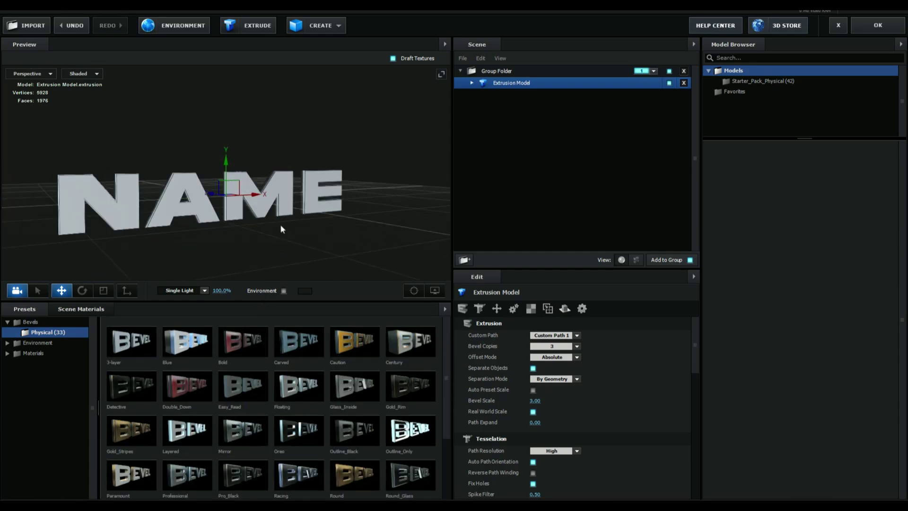
drag(280, 225, 265, 226)
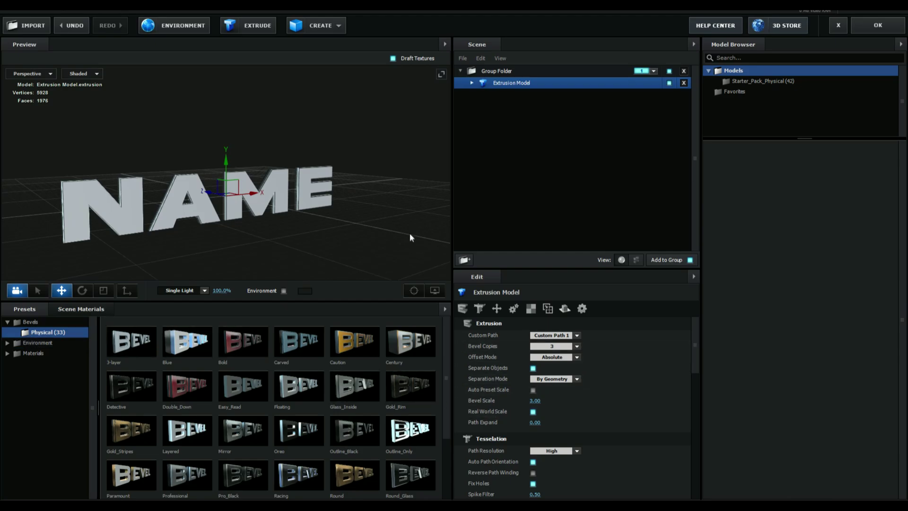
key(ctrl+z)
key(ctrl+z)
key(ctrl+z)
key(ctrl+z)
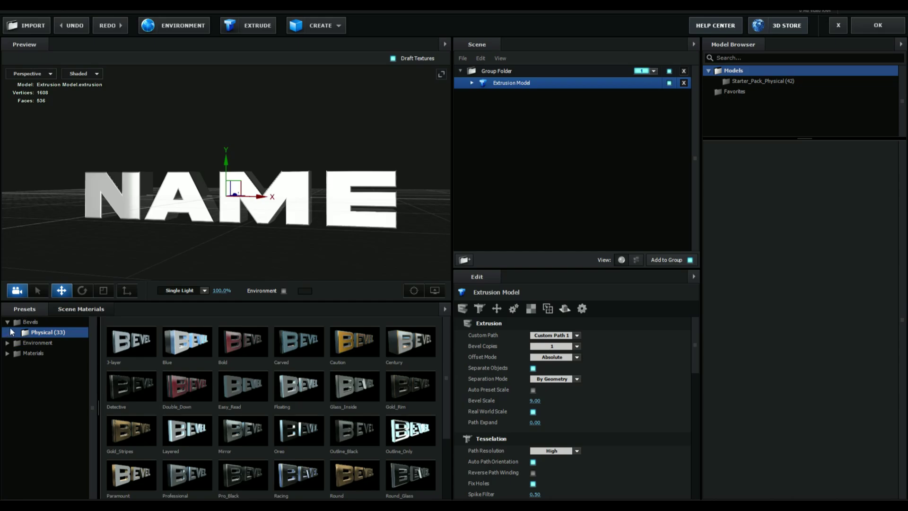
click(7, 322)
click(7, 342)
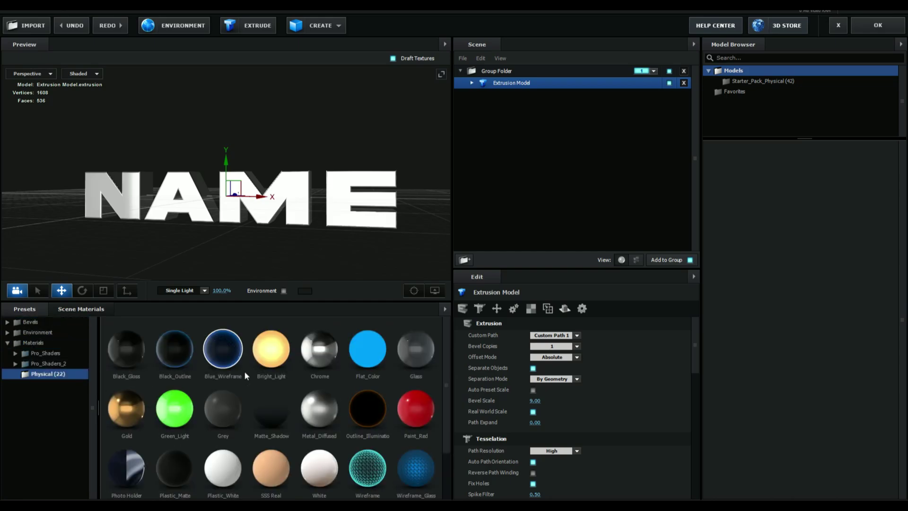
- Select the Extrusion Model's Chrome material and scroll to its texture slots
click(470, 83)
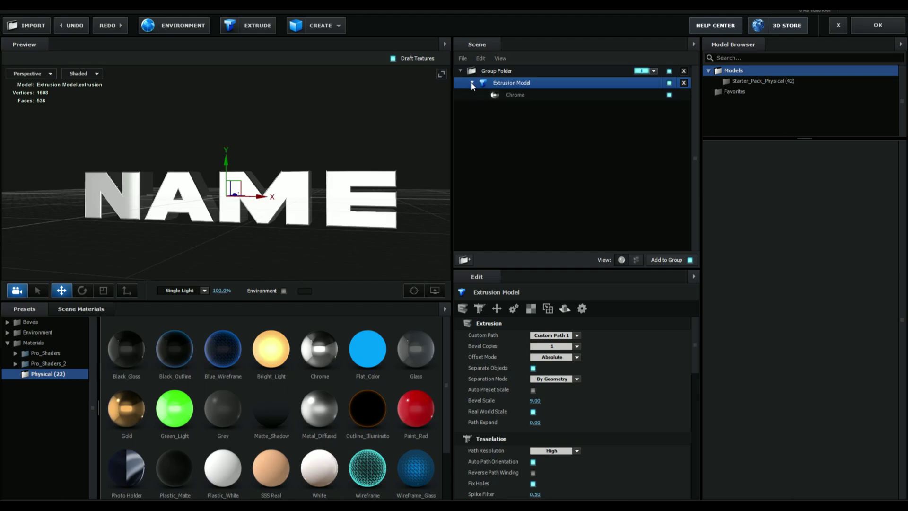
click(529, 95)
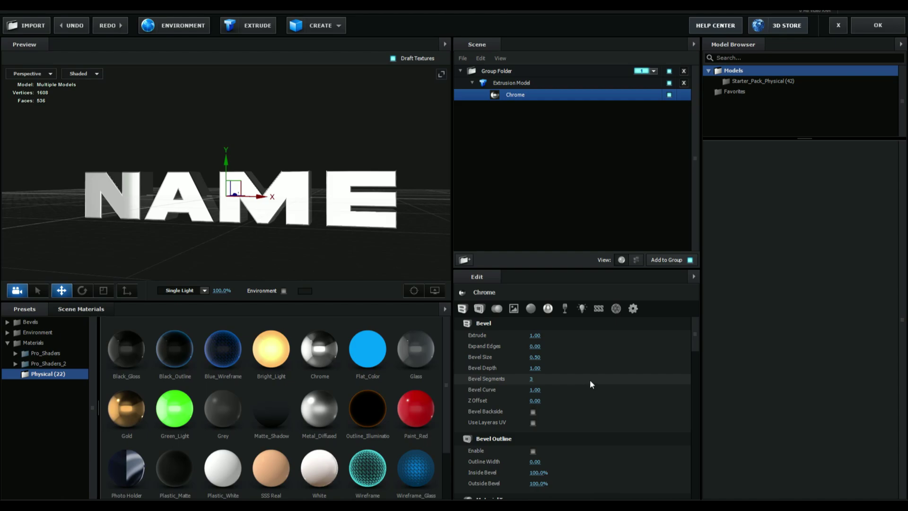
scroll(655, 370, down, 3)
scroll(630, 367, down, 7)
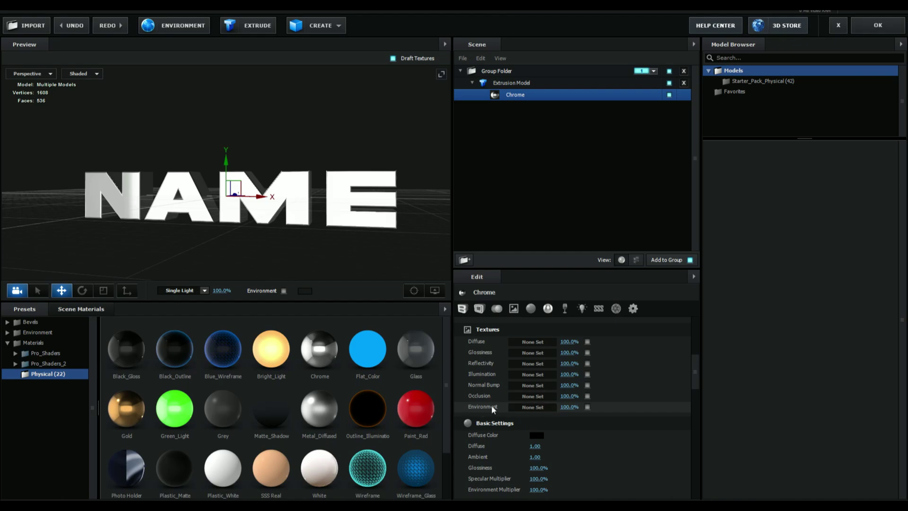
- Load the holographic liquid waves image as Chrome's Environment texture and close Scene Setup
click(543, 406)
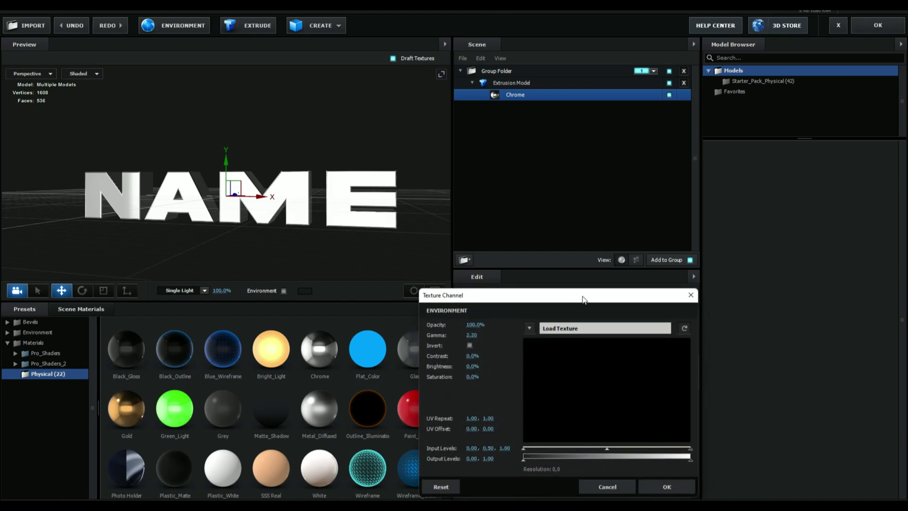
drag(584, 297, 315, 200)
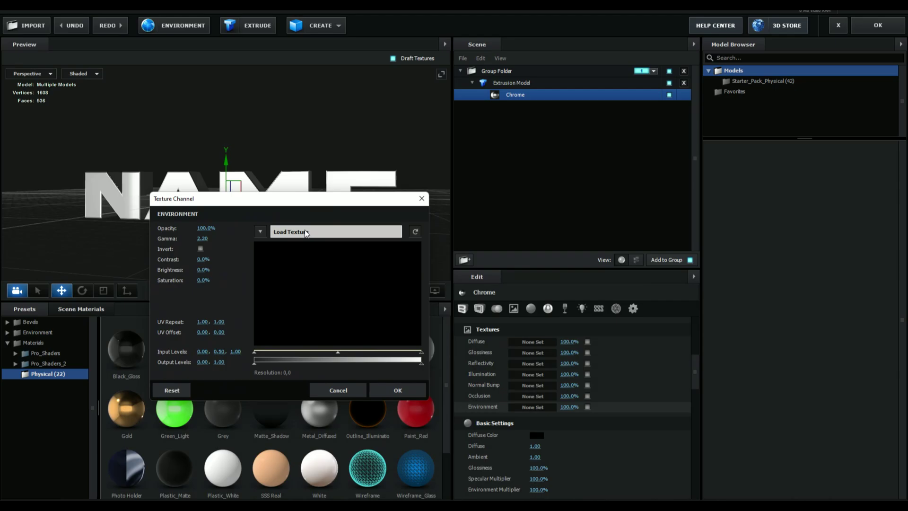
click(326, 232)
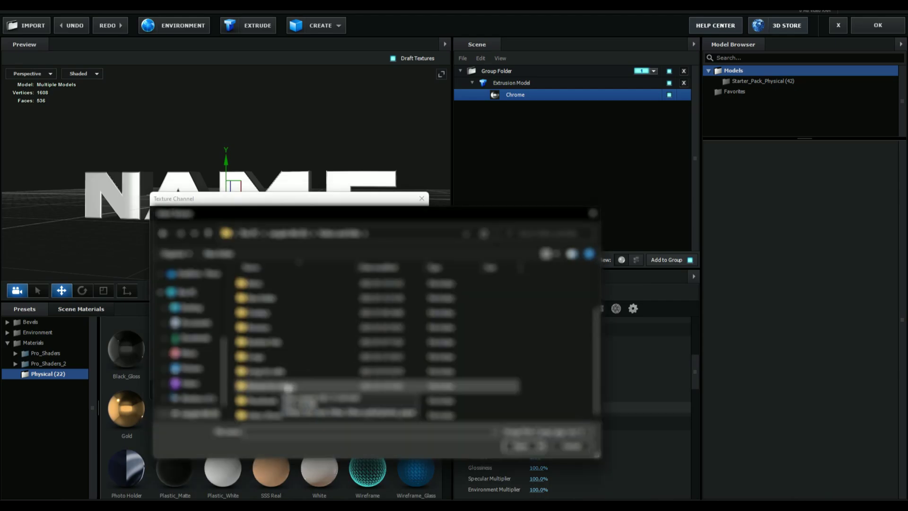
double_click(281, 313)
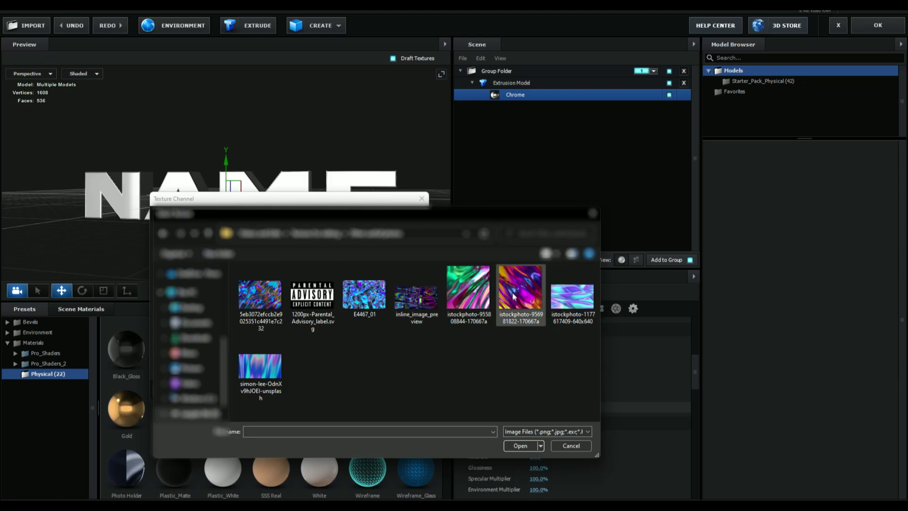
click(565, 296)
click(520, 446)
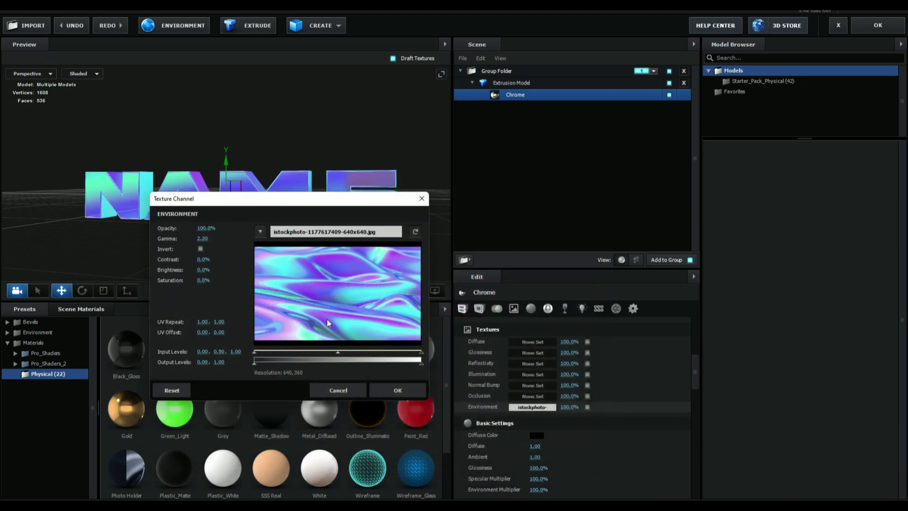
click(398, 390)
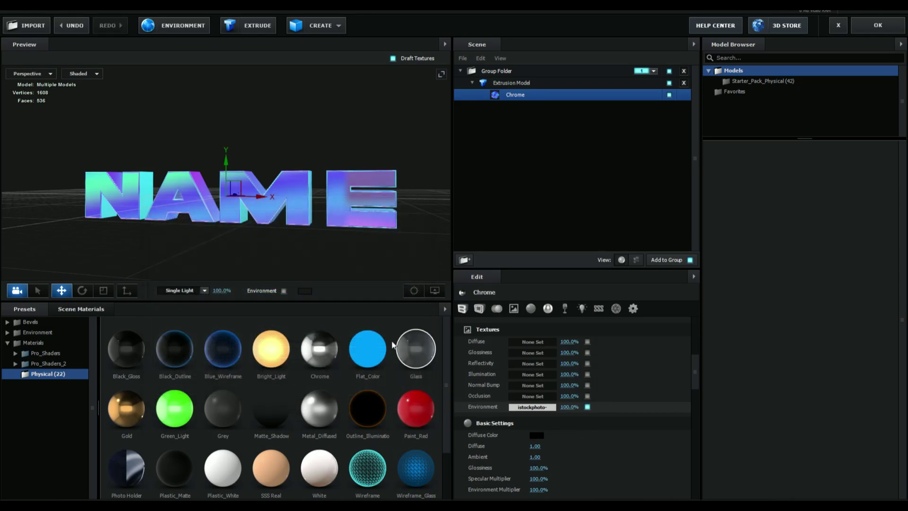
mouse_move(392, 227)
mouse_down()
mouse_move(284, 233)
mouse_move(300, 253)
mouse_move(381, 227)
mouse_move(369, 242)
mouse_move(335, 218)
mouse_move(357, 255)
mouse_move(388, 236)
mouse_up()
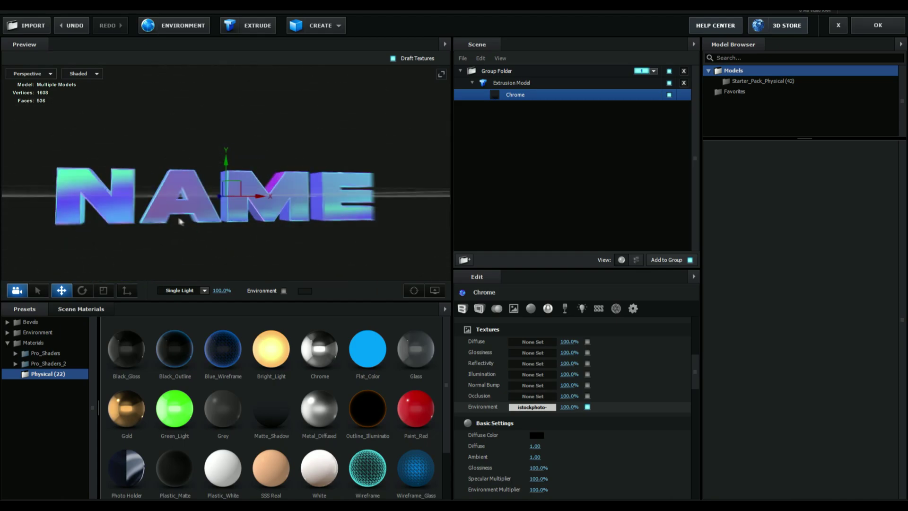
click(870, 25)
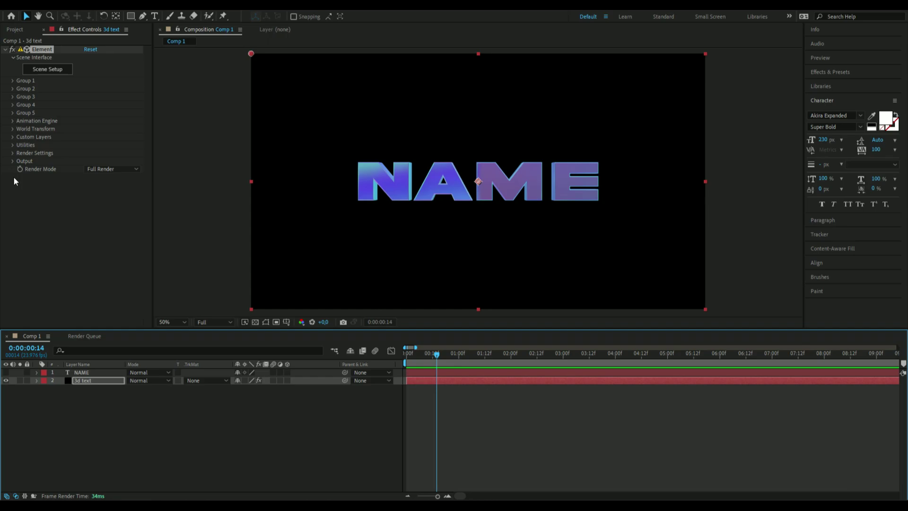
- Enable Ambient Occlusion under Render Settings and raise SSAO Intensity to about 23
click(13, 152)
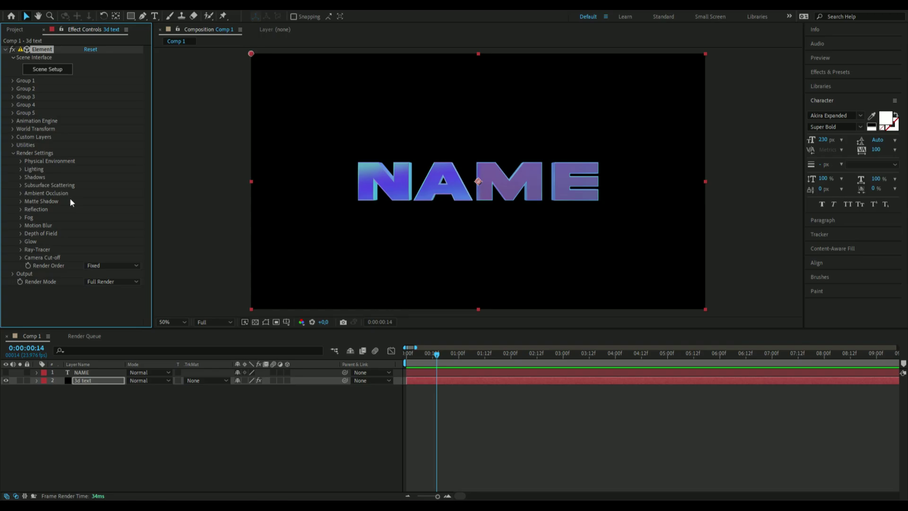
click(20, 193)
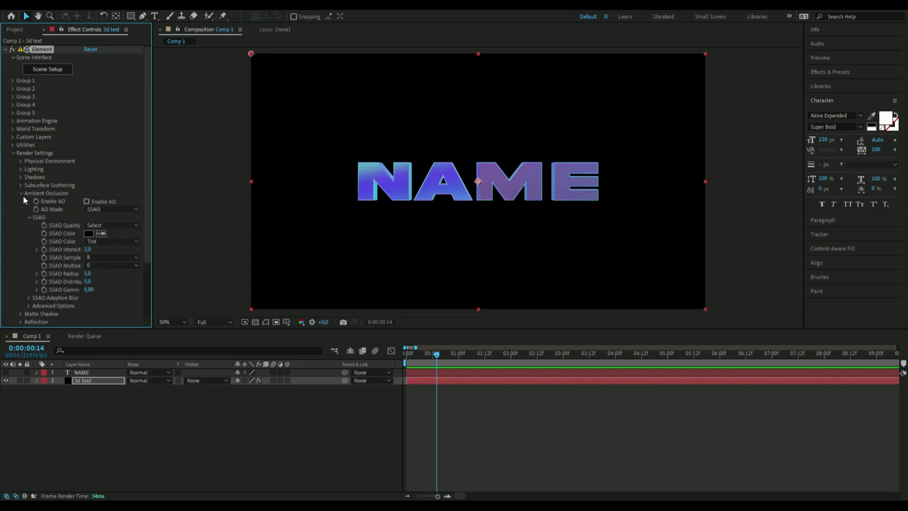
click(87, 201)
key(period)
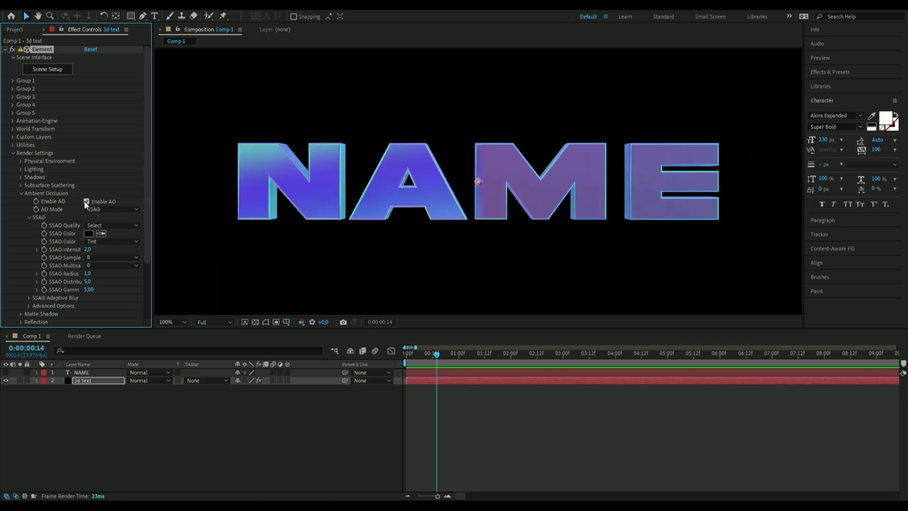
drag(93, 251, 202, 256)
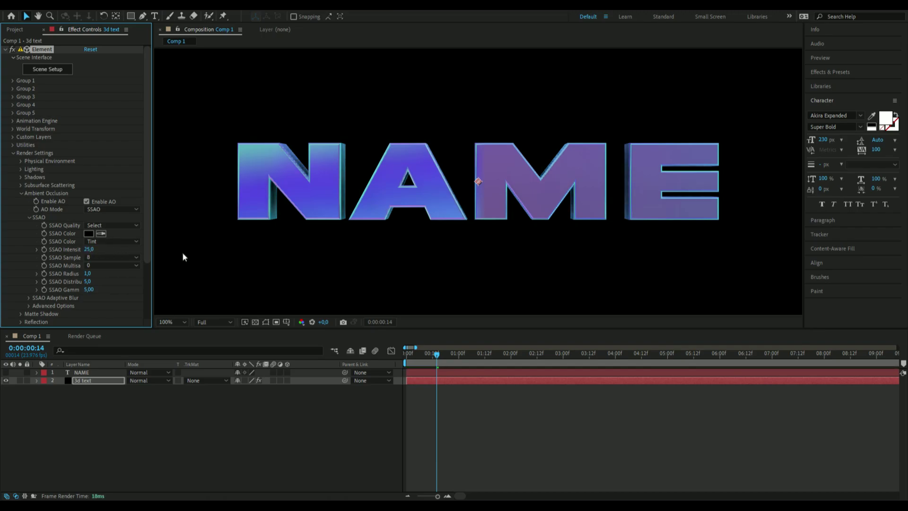
- Set AO Mode to SSAO and lower SSAO Intensity to 14.6
click(112, 208)
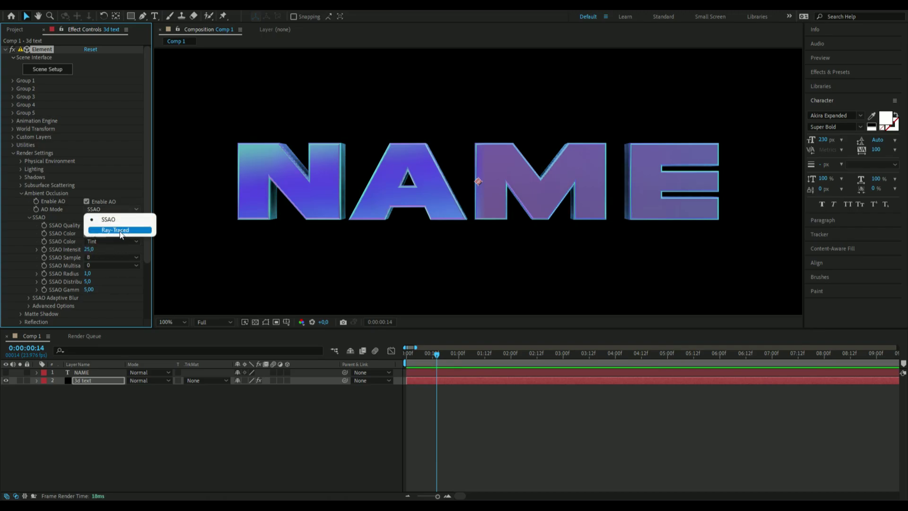
click(120, 231)
click(112, 186)
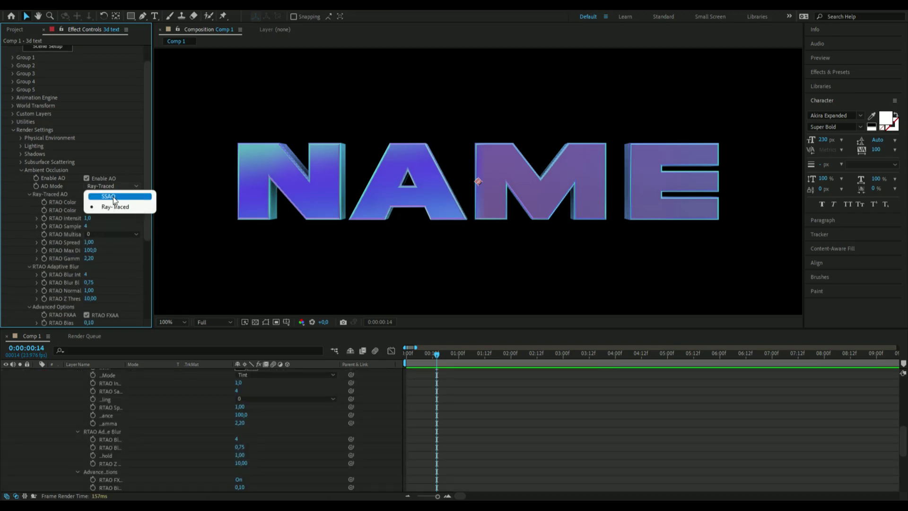
click(113, 196)
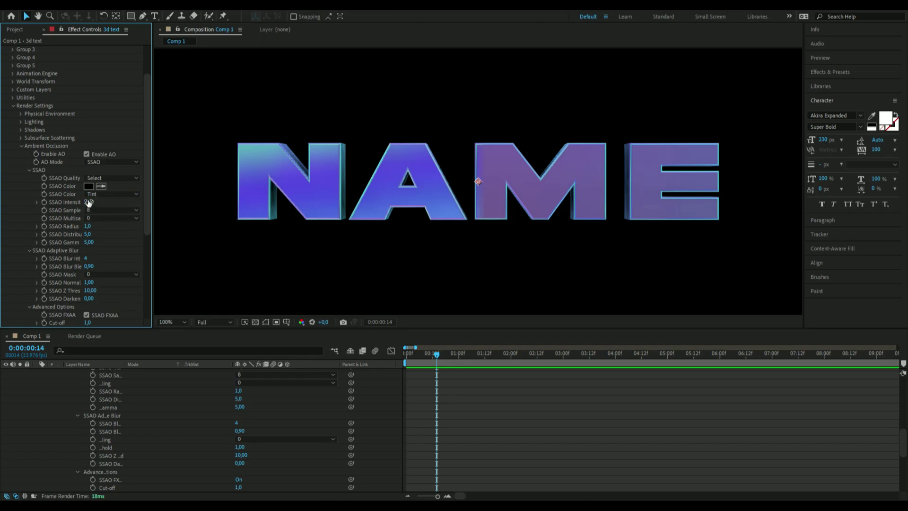
drag(89, 202, 46, 208)
click(99, 163)
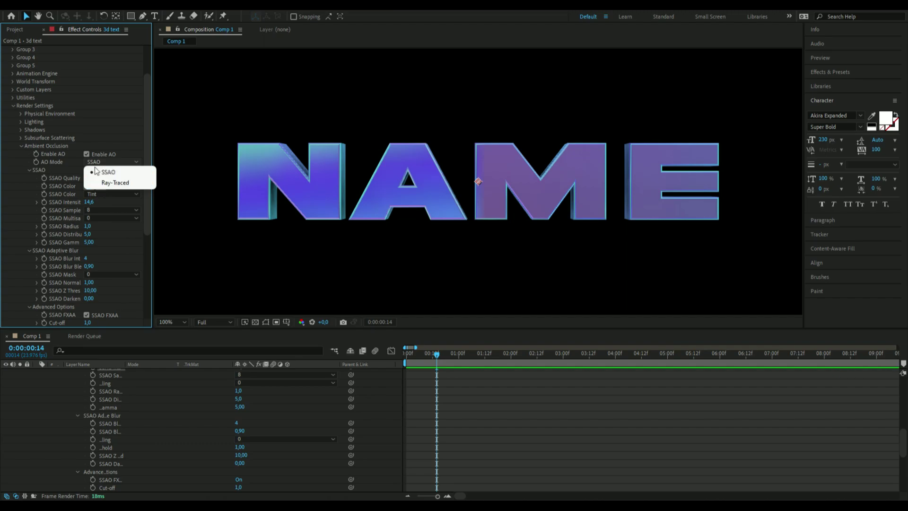
click(62, 173)
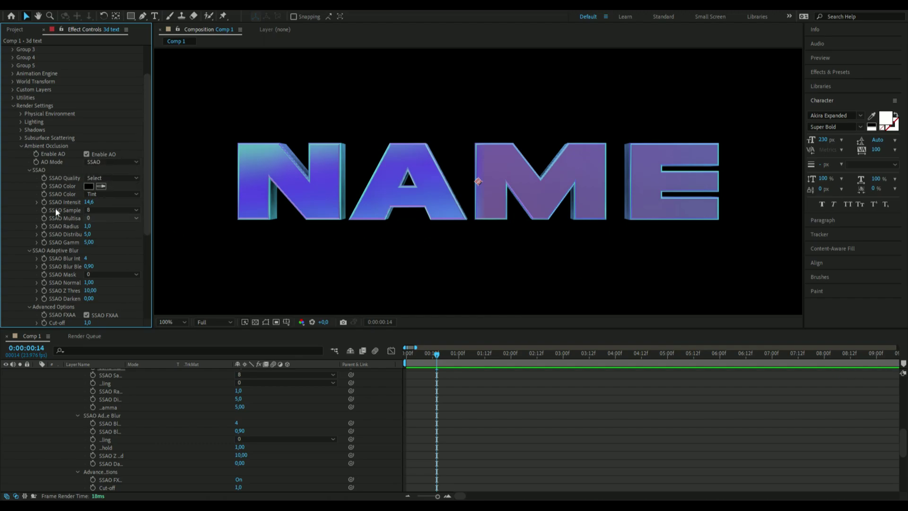
- Collapse the layer properties and play a short preview of the animation
click(21, 145)
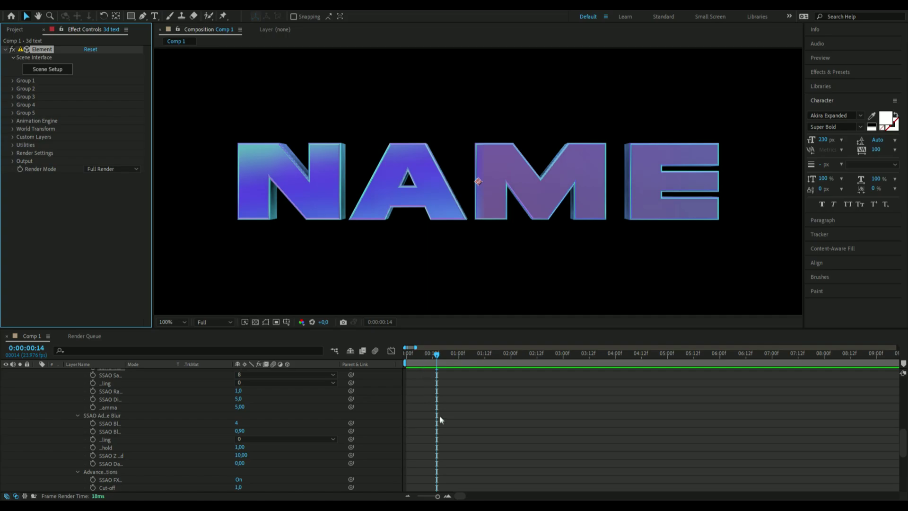
key(e)
key(space)
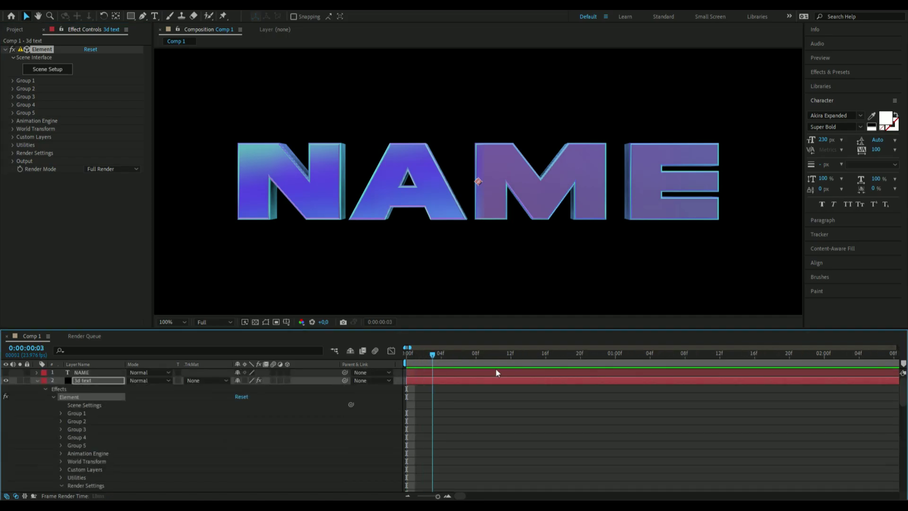
key(space)
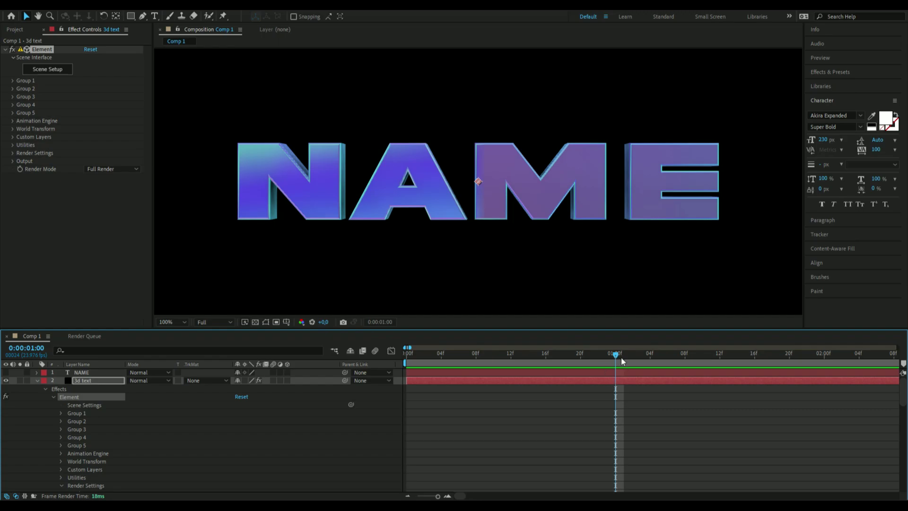
- Add a composition marker at 0:00:01:12
mouse_move(703, 360)
mouse_down()
mouse_move(737, 355)
mouse_move(582, 359)
mouse_move(554, 379)
mouse_move(563, 359)
mouse_up()
click(726, 395)
key(KP_Multiply)
key(KP_Multiply)
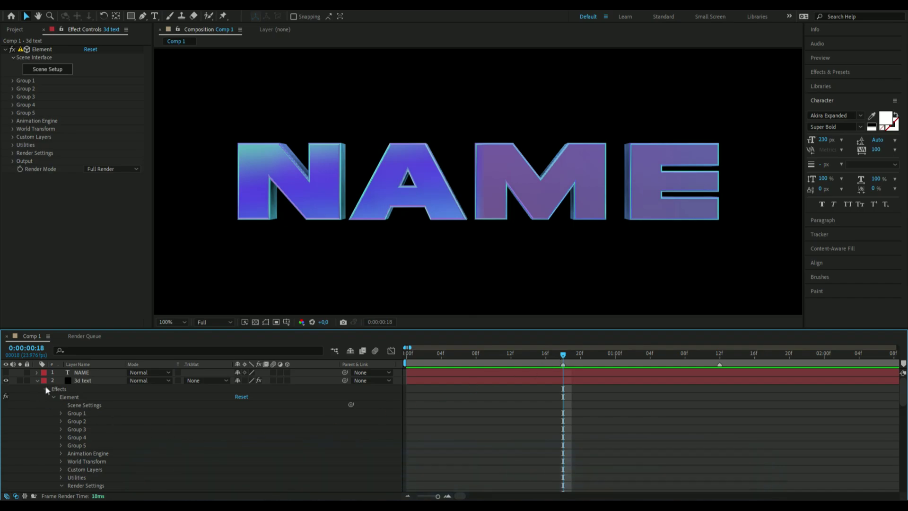
- Expand Group 1 and its Particle Replicator settings, with the viewer zoomed to 50%
click(59, 410)
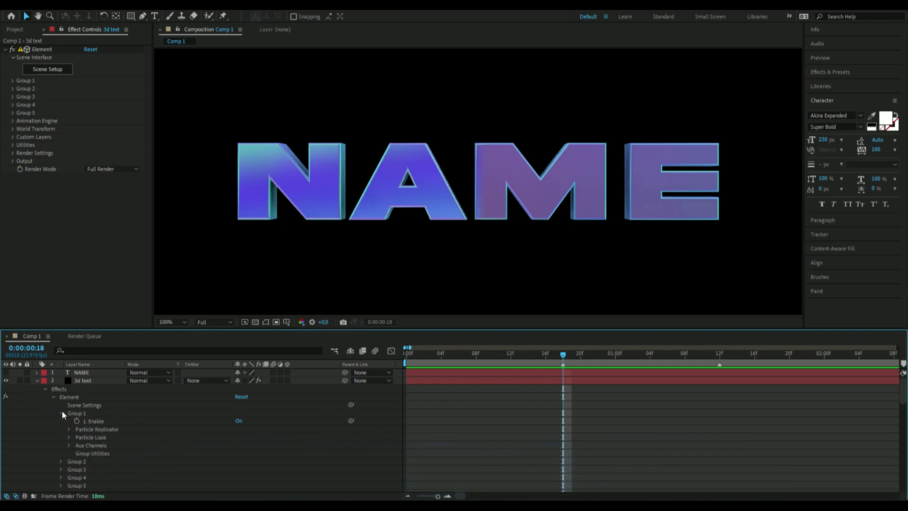
click(38, 380)
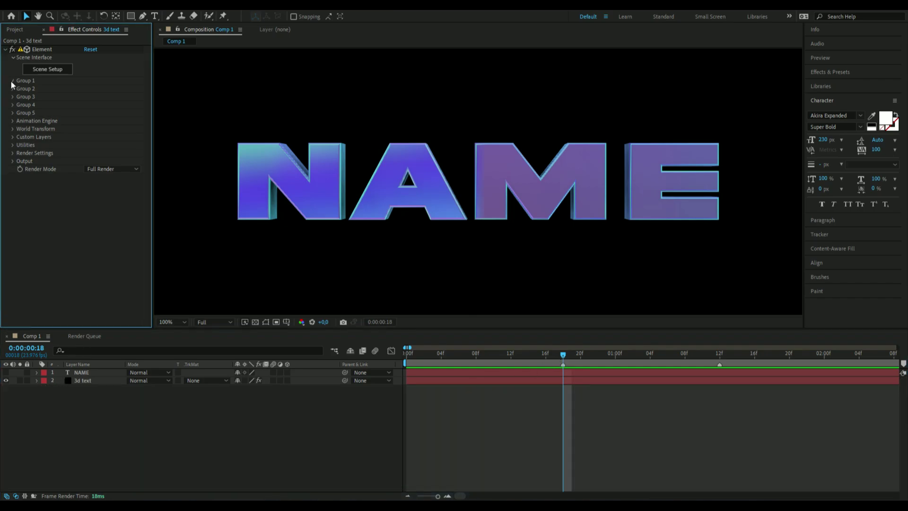
click(12, 80)
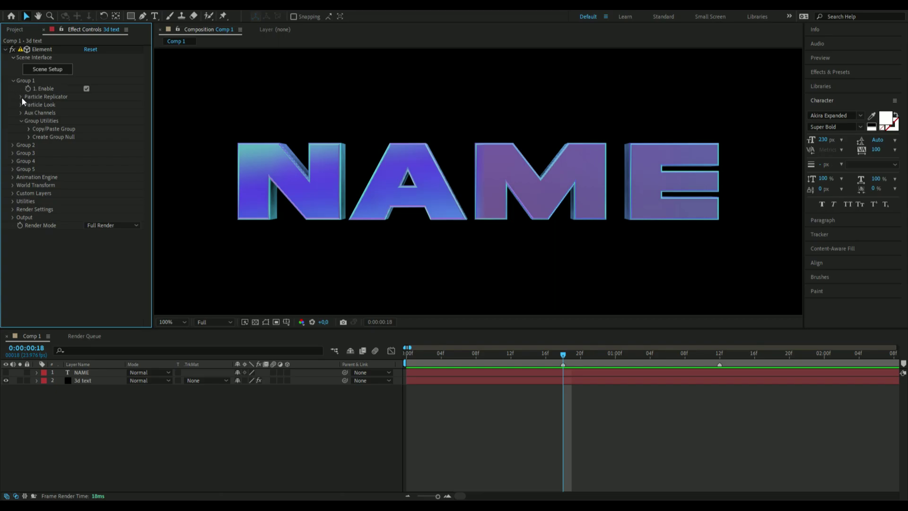
click(20, 97)
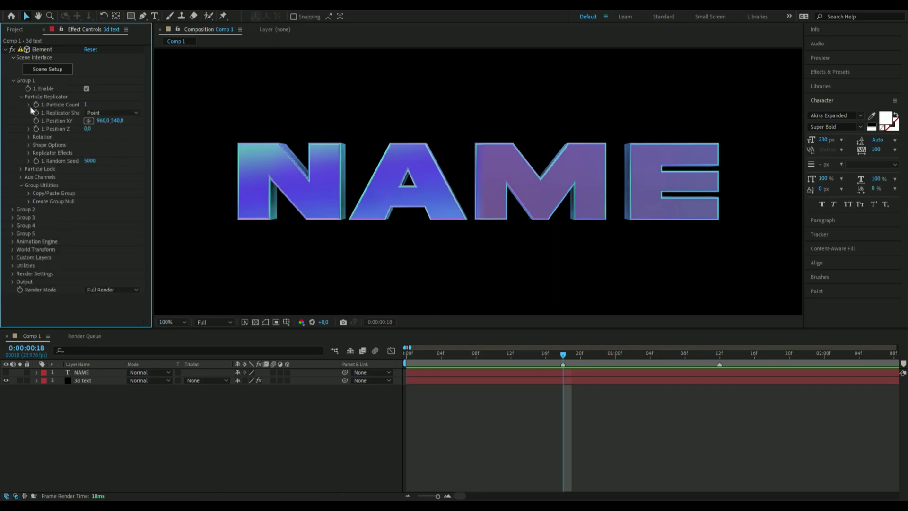
key(comma)
key(comma)
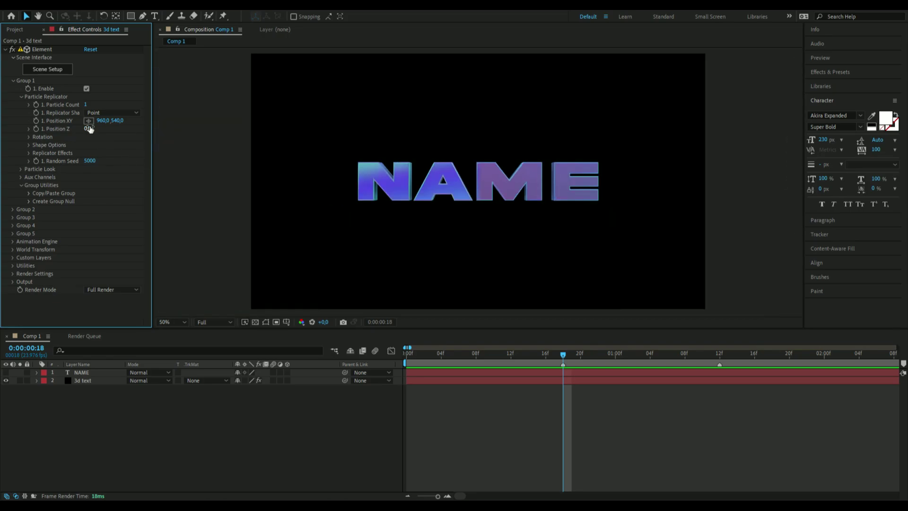
drag(90, 130, 16, 201)
- Reveal the replicator Rotation, Particle Look and Multi-Object settings
click(30, 138)
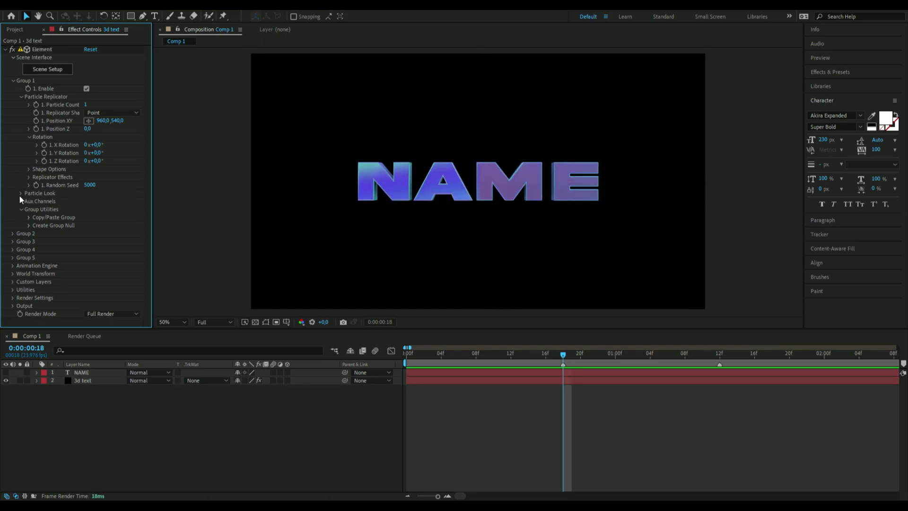
click(21, 193)
scroll(29, 218, down, 1)
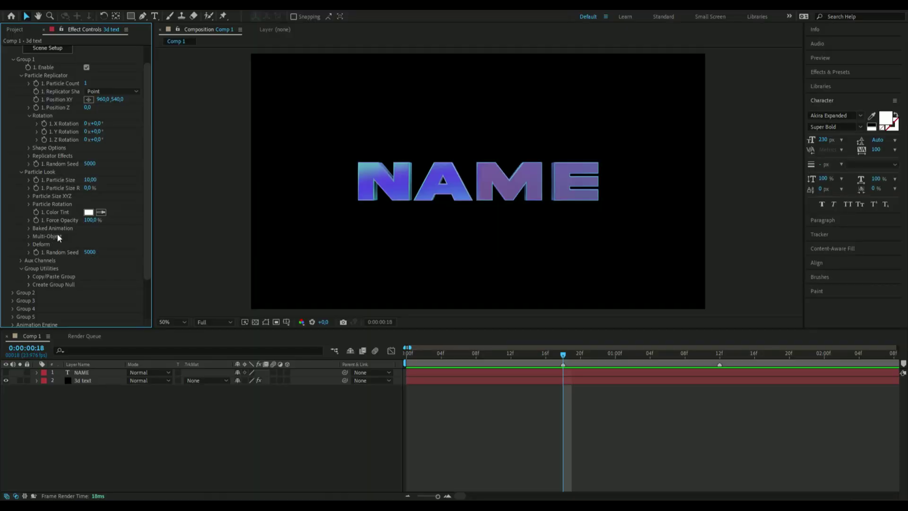
click(29, 237)
- Check Enable Multi-Object and set its Rotation to about 129° so each letter tilts independently
click(87, 244)
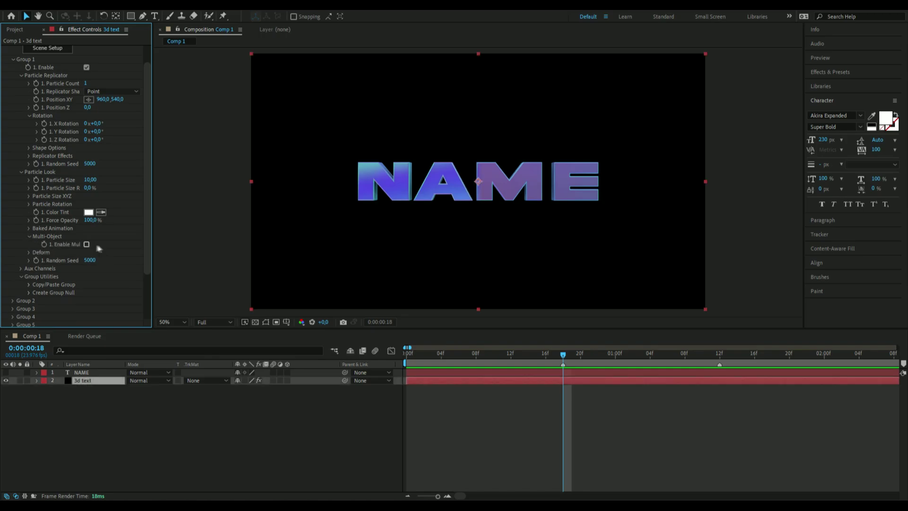
click(86, 245)
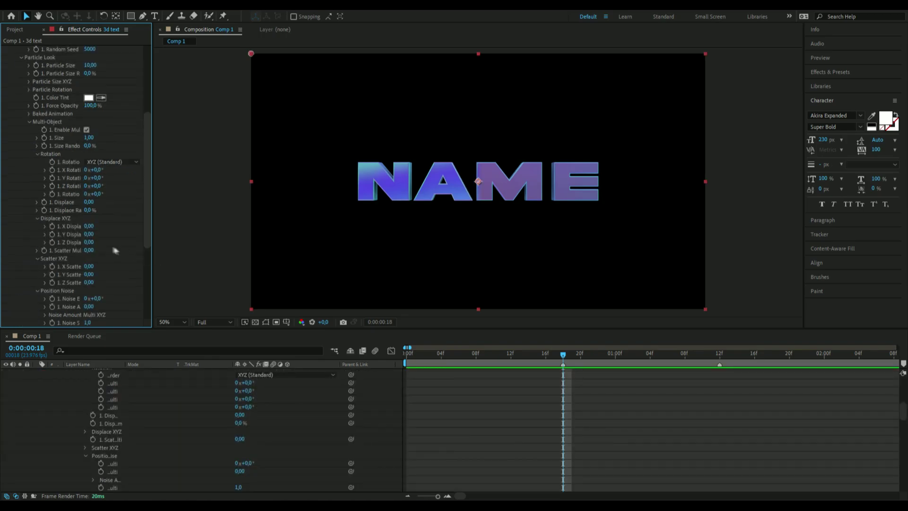
scroll(127, 211, down, 5)
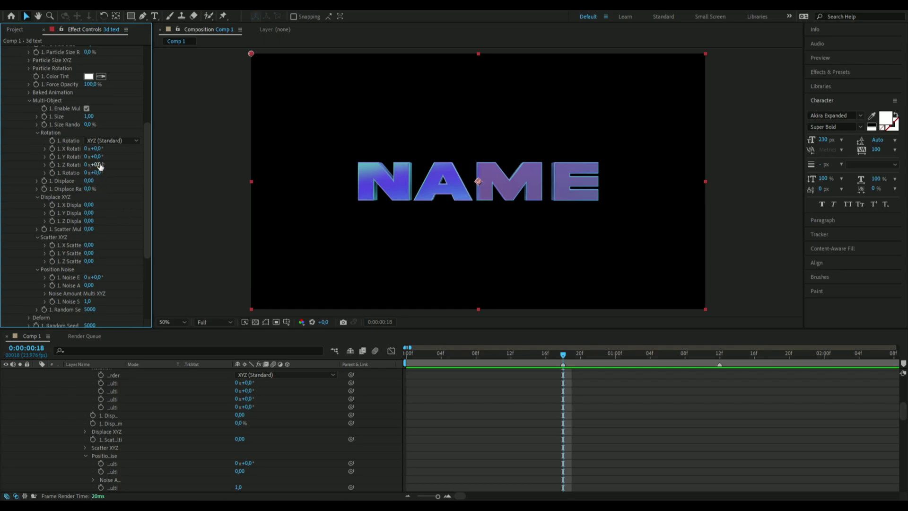
drag(94, 157, 211, 209)
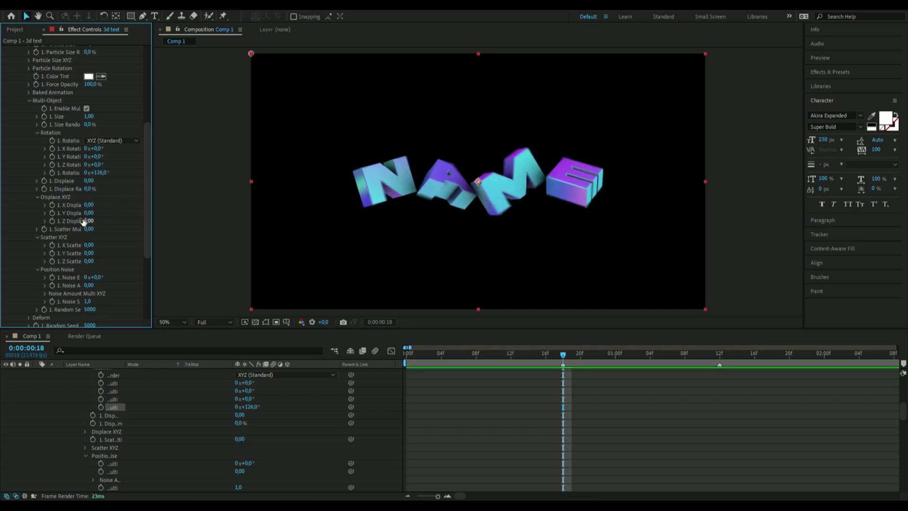
drag(92, 172, 165, 179)
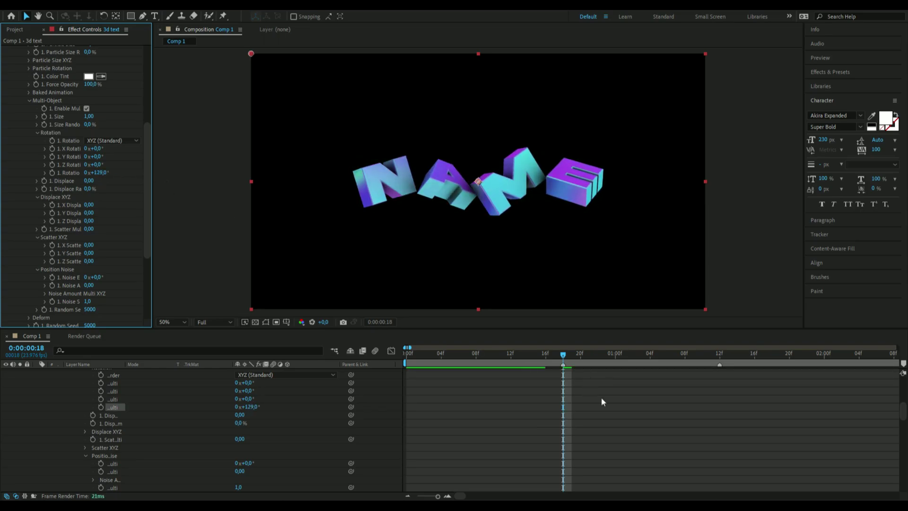
- Keyframe the per-letter rotation at 130° on the first frame
click(566, 355)
key(Home)
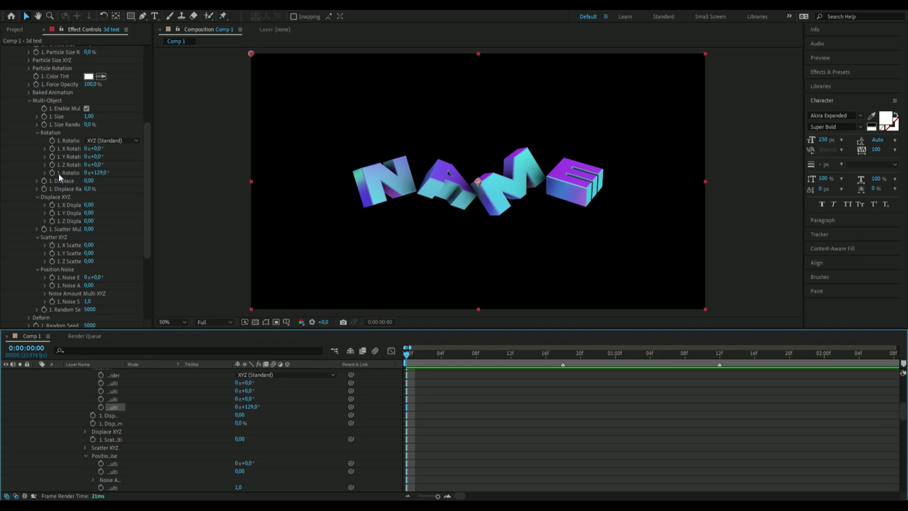
click(96, 173)
text(130)
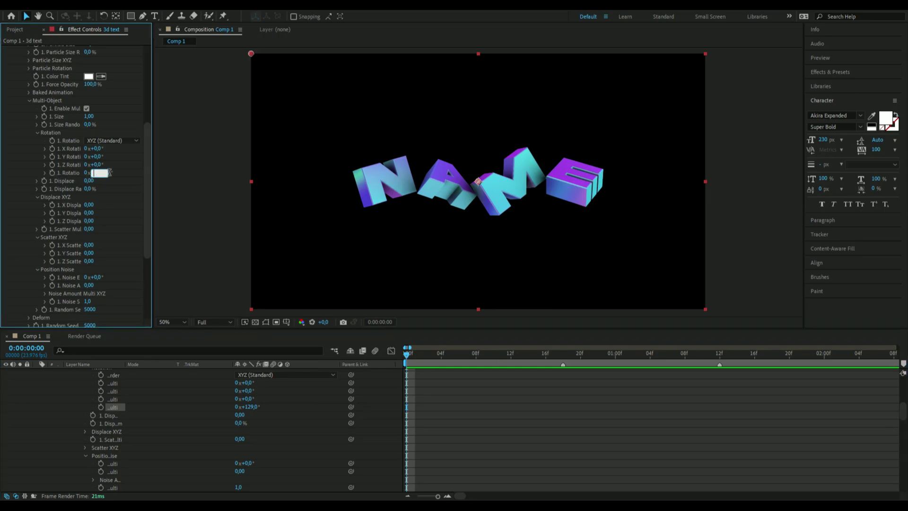
key(Return)
click(52, 173)
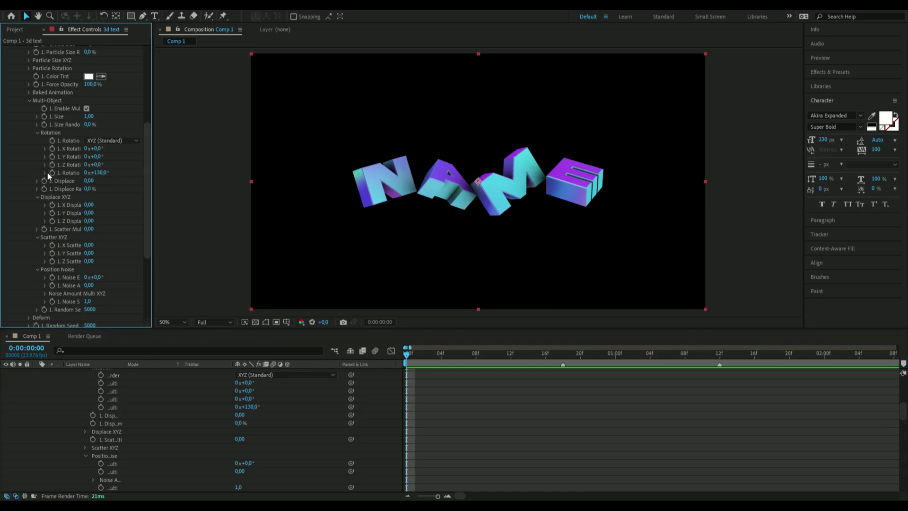
- Add rotation keyframes of 0° at 0:00:00:18 and -130° at 0:00:01:12
drag(412, 357, 563, 377)
click(109, 172)
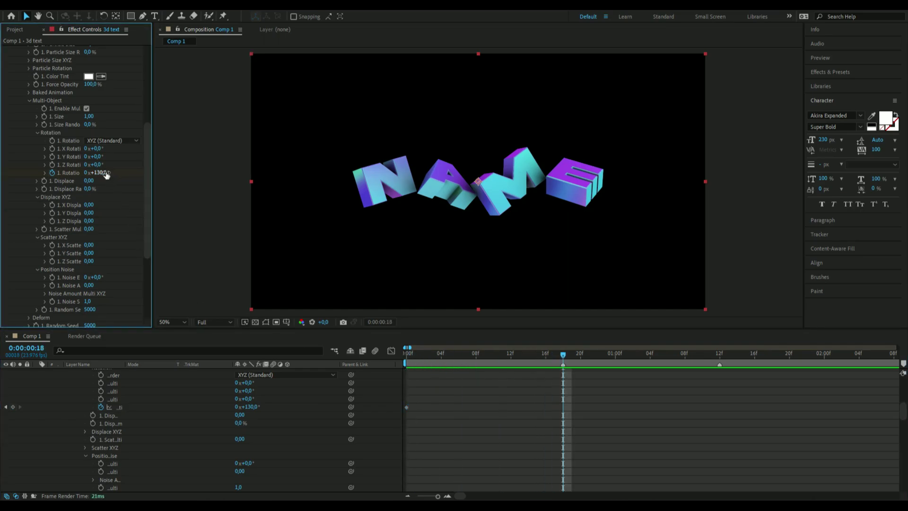
text(0)
key(Return)
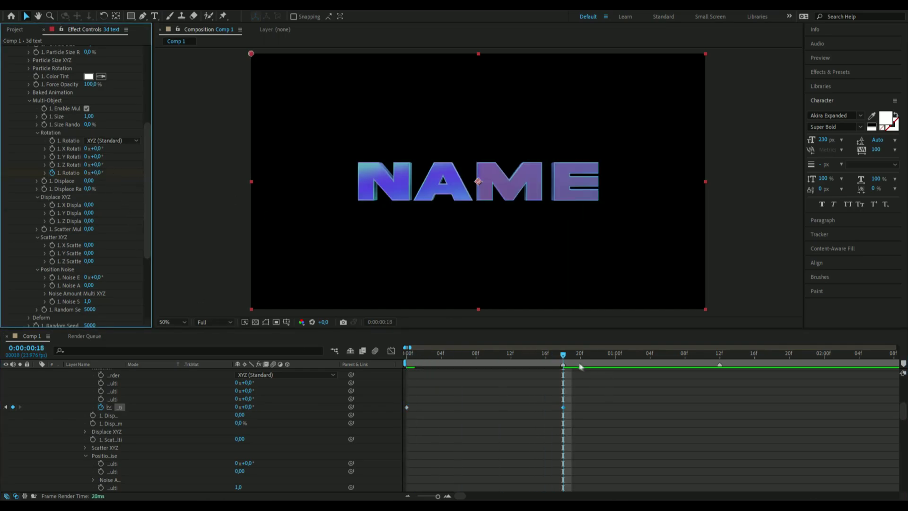
drag(563, 355, 718, 386)
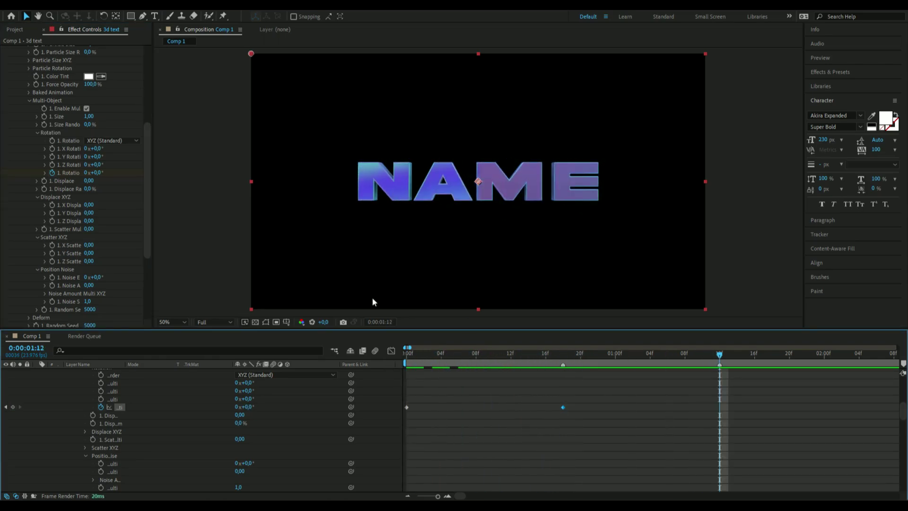
click(100, 173)
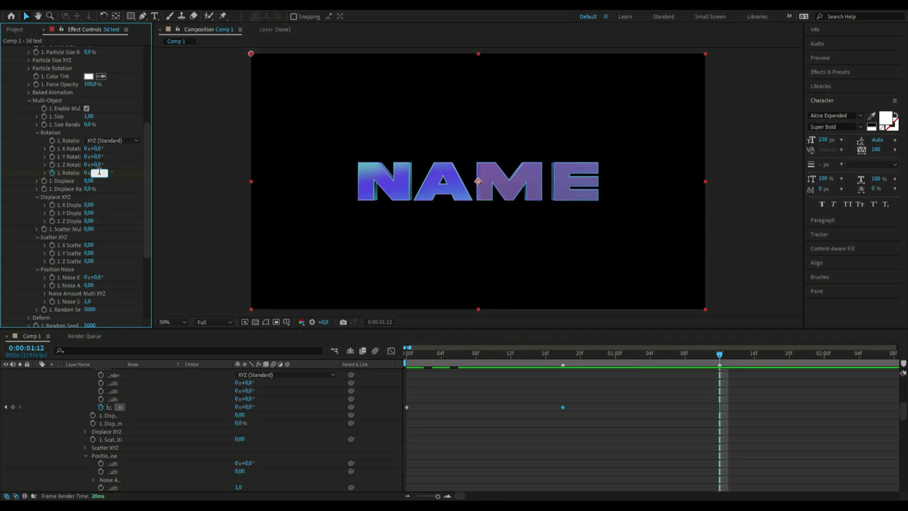
key(Return)
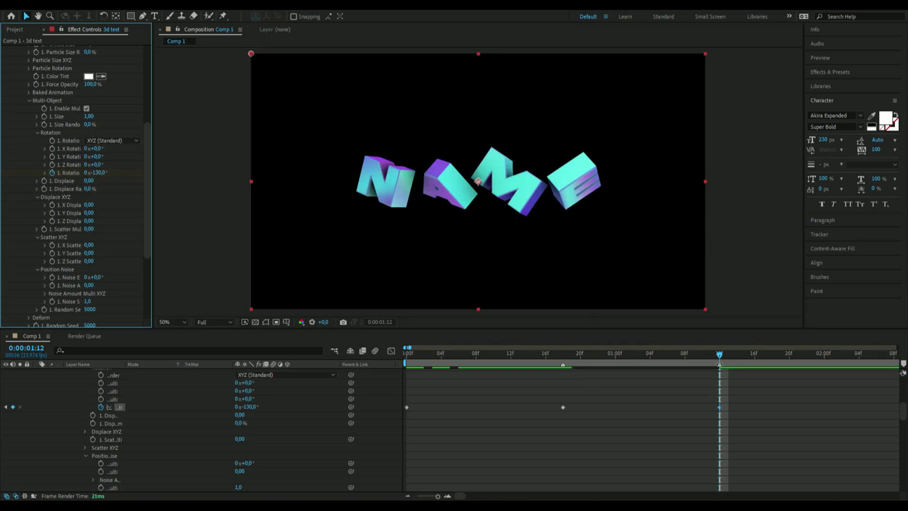
- Preview the letter twist and apply Easy Ease to all three rotation keyframes
drag(719, 354, 580, 365)
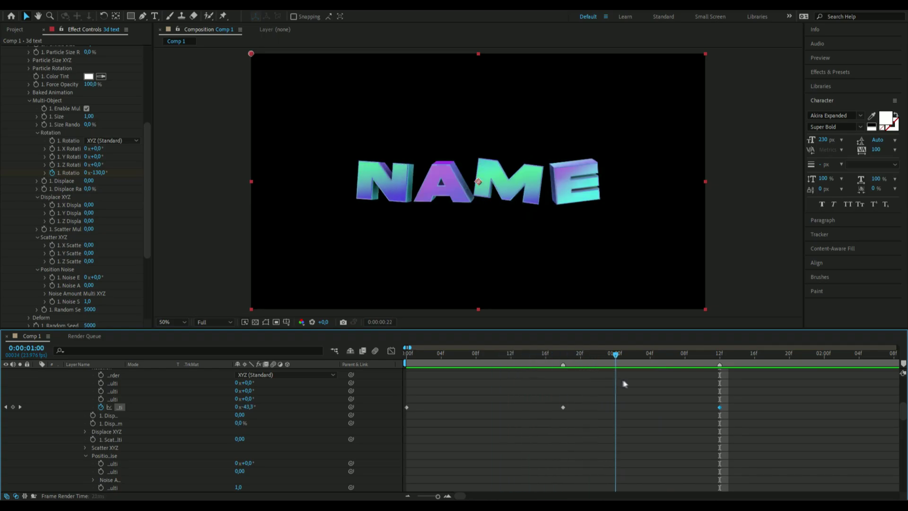
drag(623, 384, 425, 407)
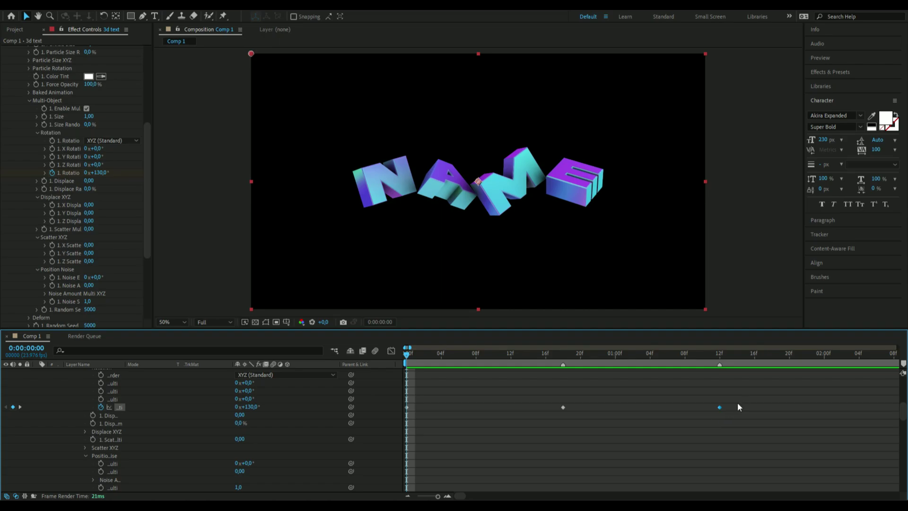
drag(739, 405, 406, 409)
key(F9)
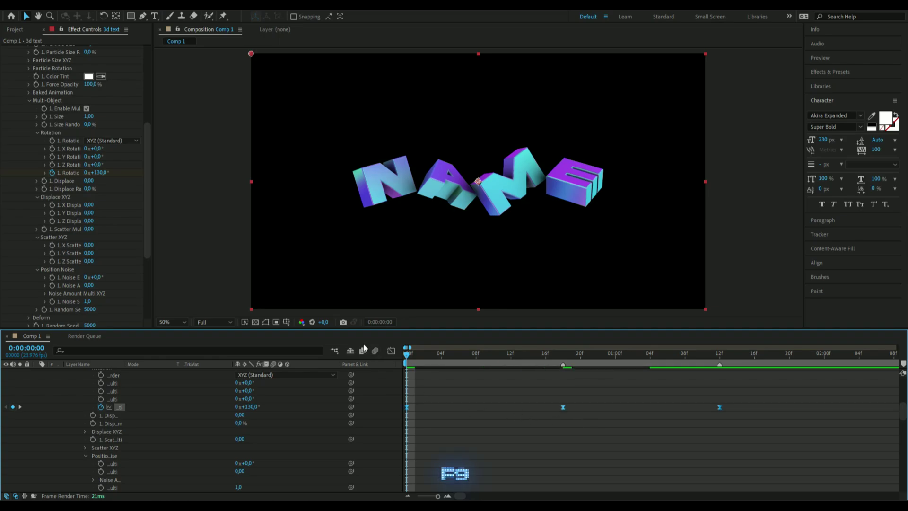
- Reshape the rotation value curve: sharp start, linear through the middle, steep into the last key
click(391, 351)
click(453, 382)
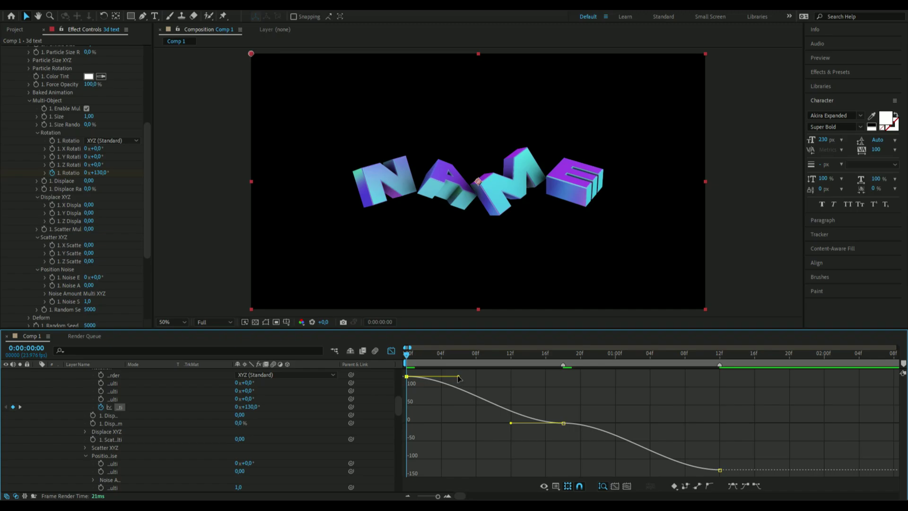
drag(458, 376, 365, 422)
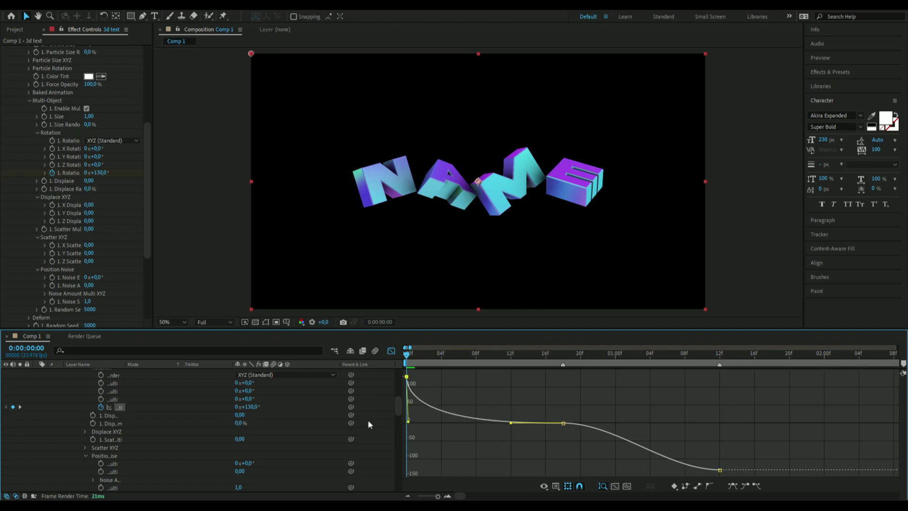
drag(512, 423, 577, 426)
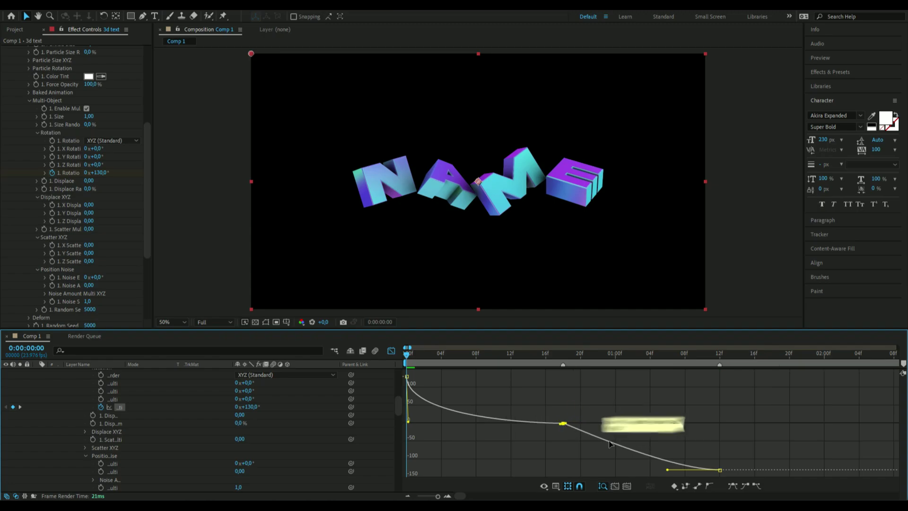
drag(671, 468, 778, 426)
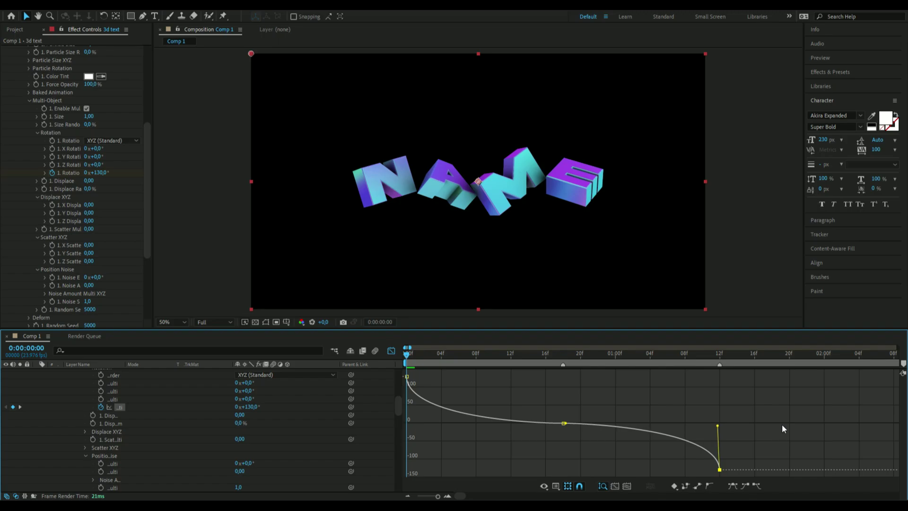
key(space)
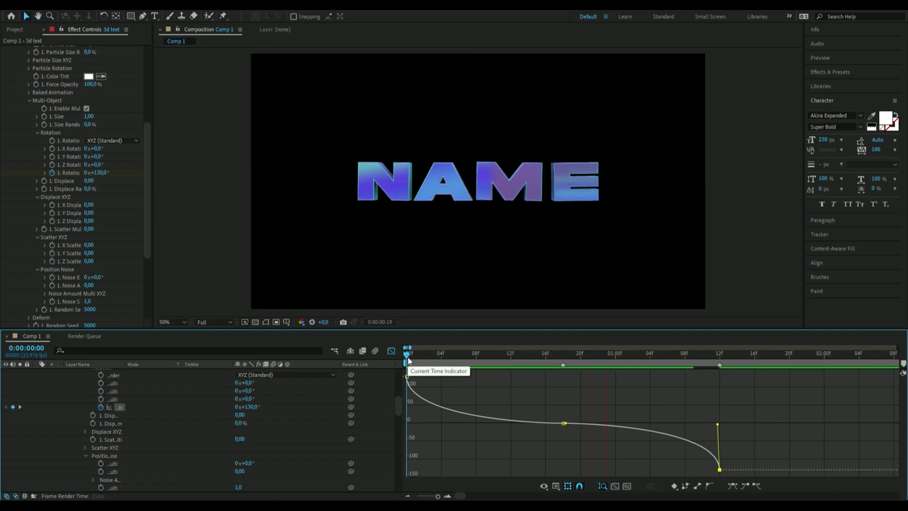
click(405, 359)
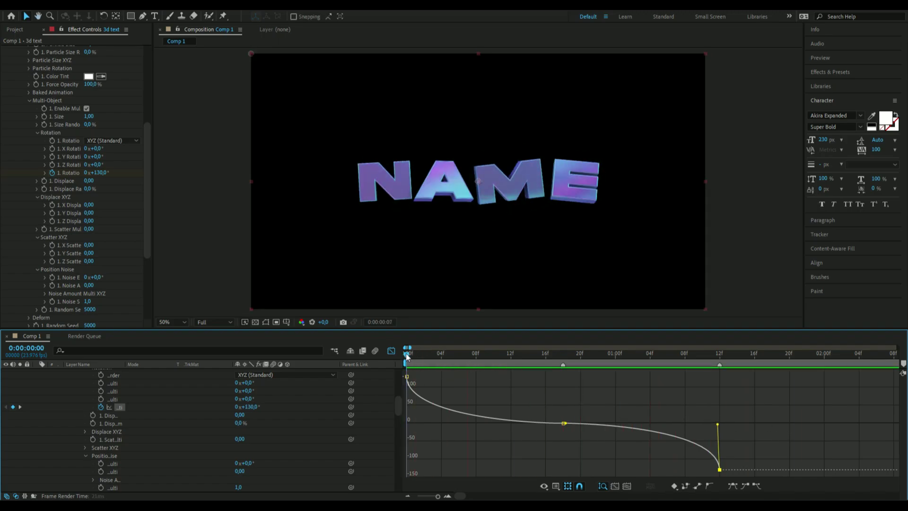
- Fine-tune the easing into the last rotation keyframe, preview, and return to keyframe view
drag(404, 369, 564, 429)
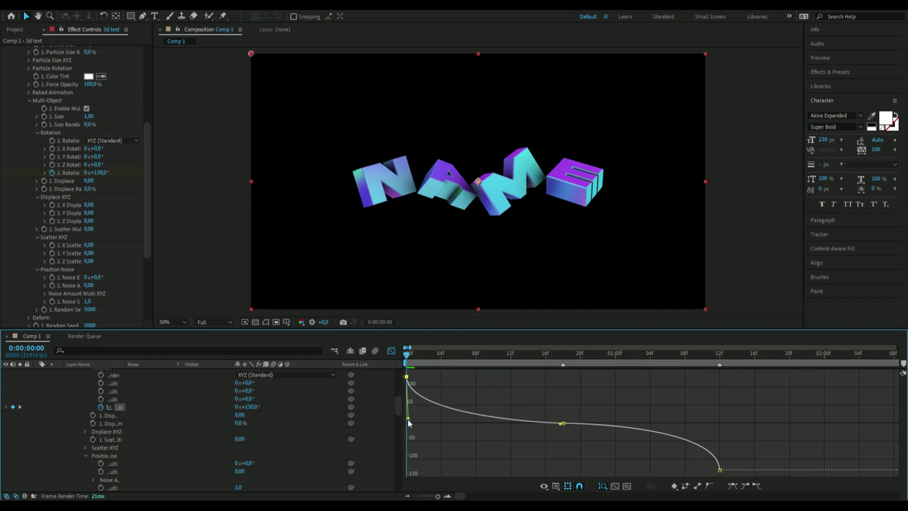
click(719, 469)
drag(718, 425, 717, 427)
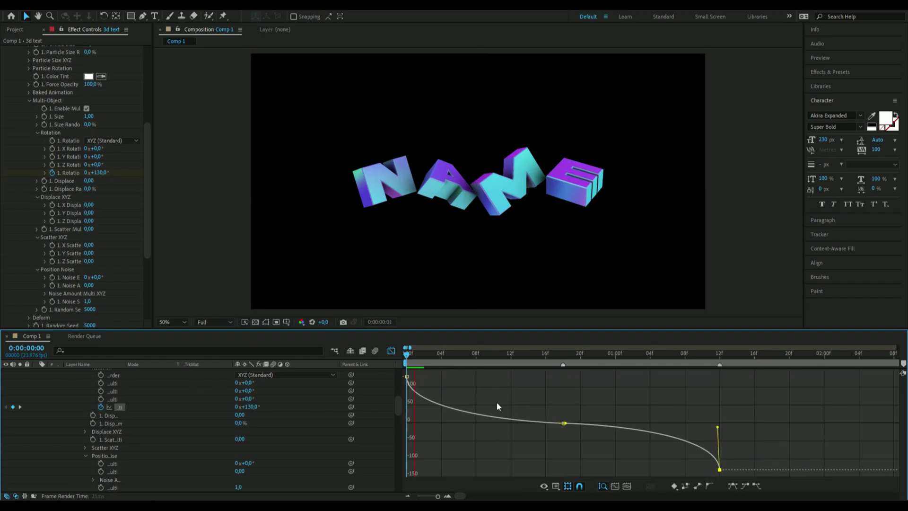
key(space)
key(space)
key(space)
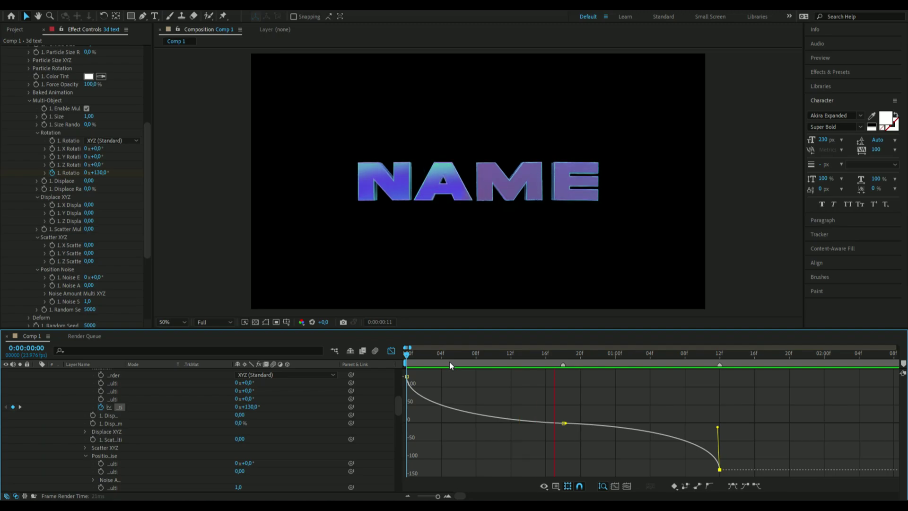
click(391, 350)
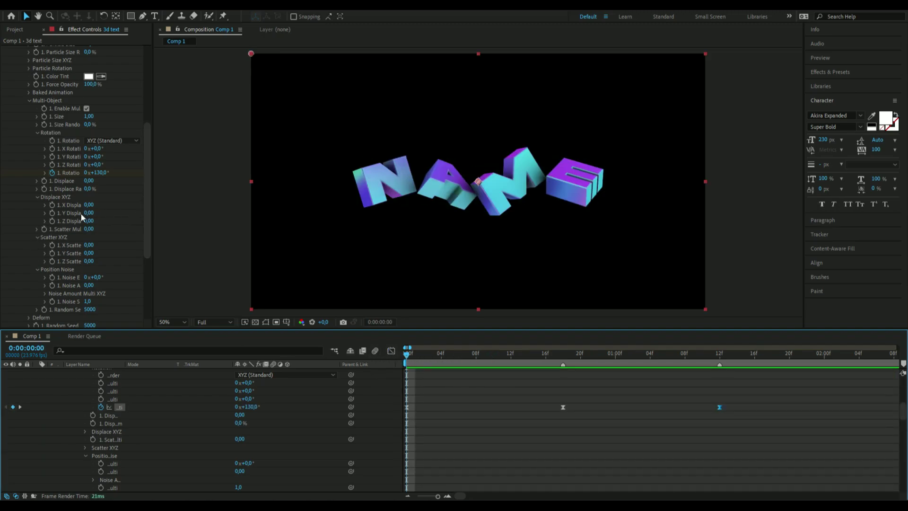
- Keyframe Displace at 7,77 on frame 0, 0 at frame 18, and 7,77 at 0:00:01:12
drag(89, 181, 502, 228)
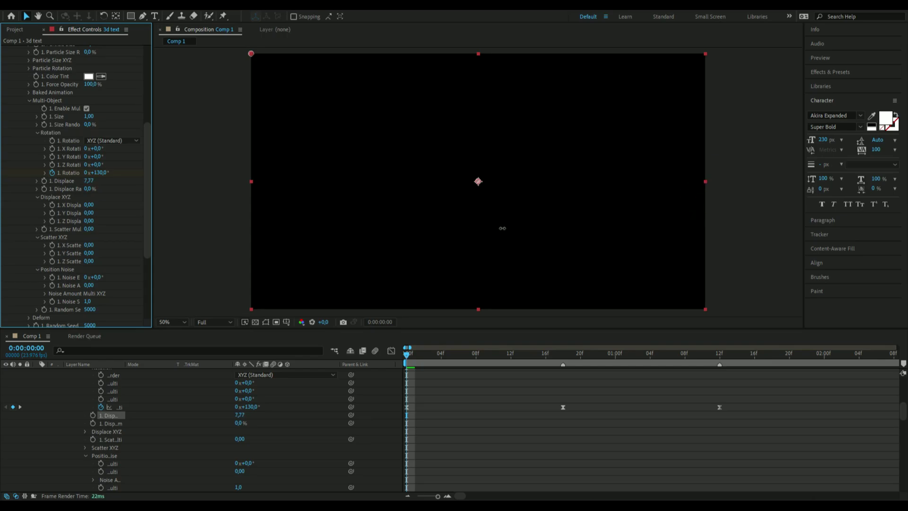
click(45, 182)
drag(408, 356, 566, 373)
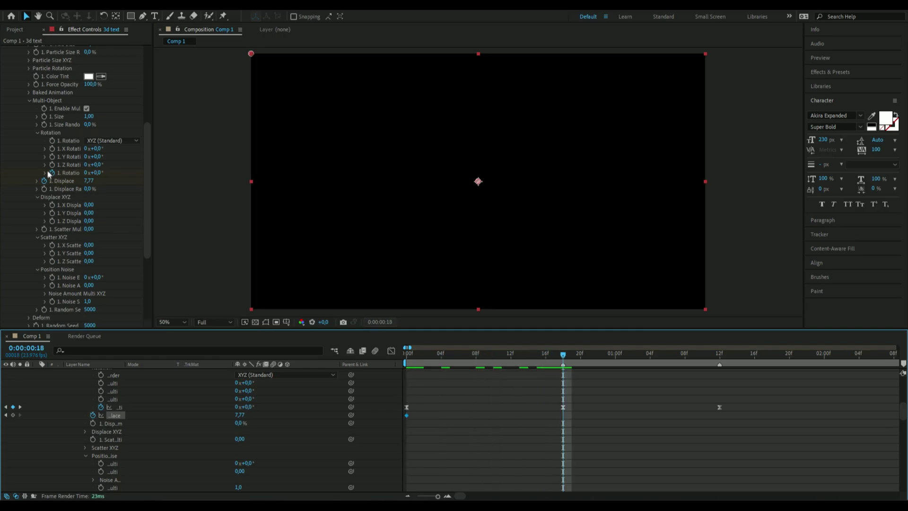
click(90, 180)
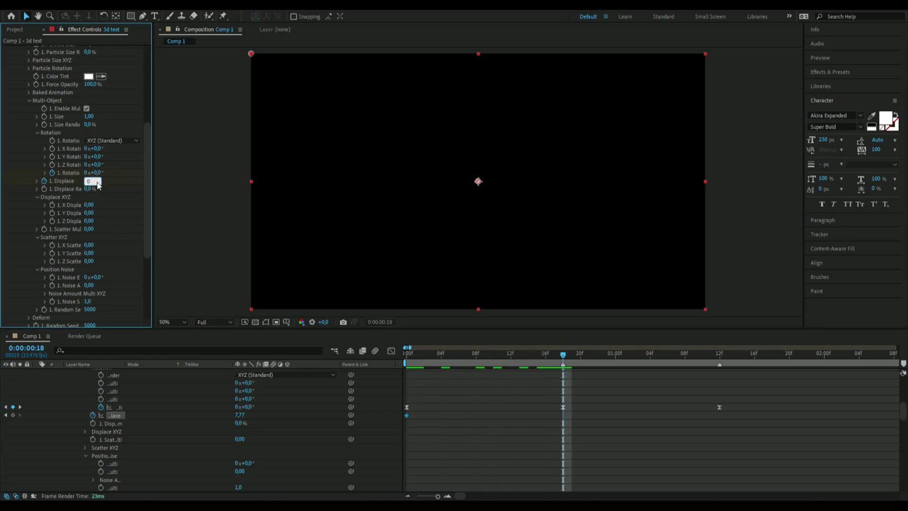
text(0)
key(Return)
click(719, 355)
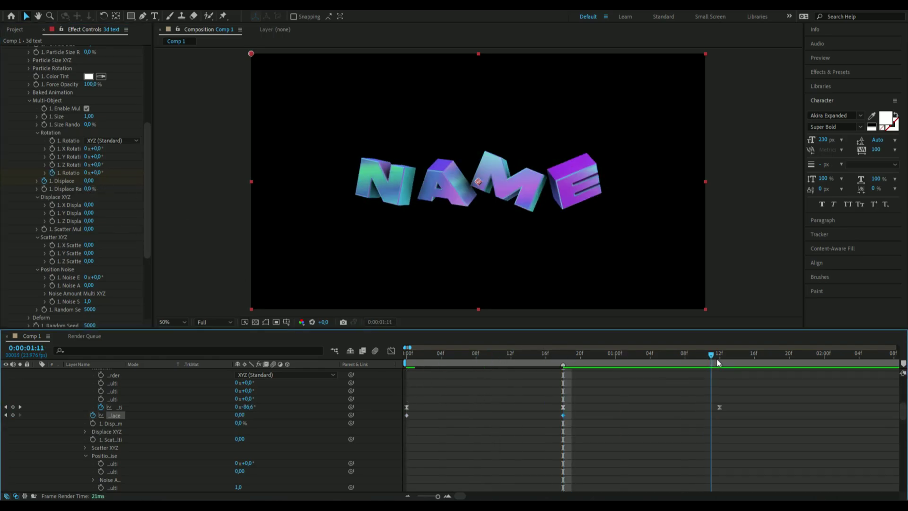
click(90, 181)
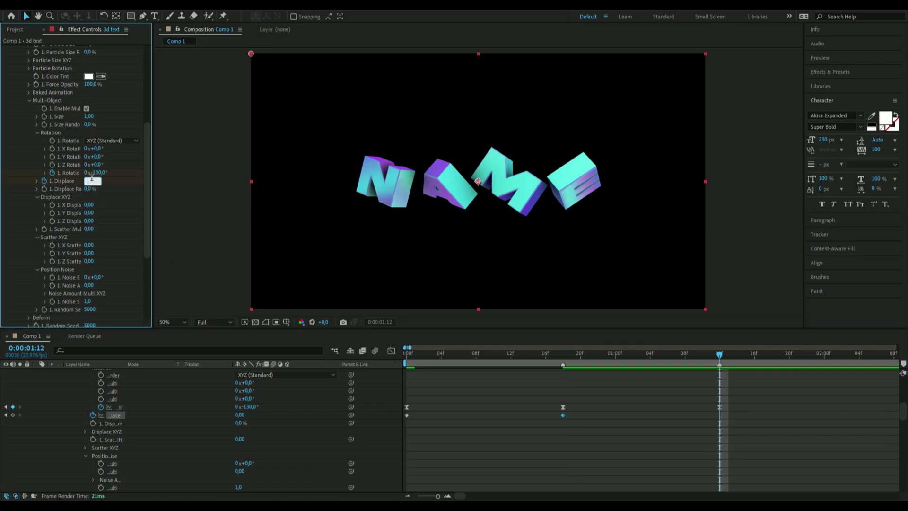
text(7,77)
key(Return)
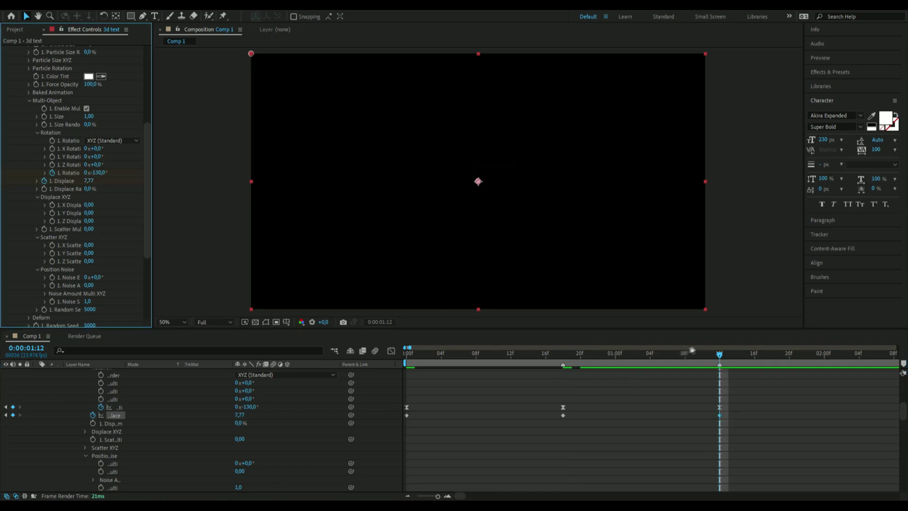
- Easy-ease all three Displace keyframes and show the Displace value curve
click(502, 353)
drag(734, 410, 404, 421)
key(F9)
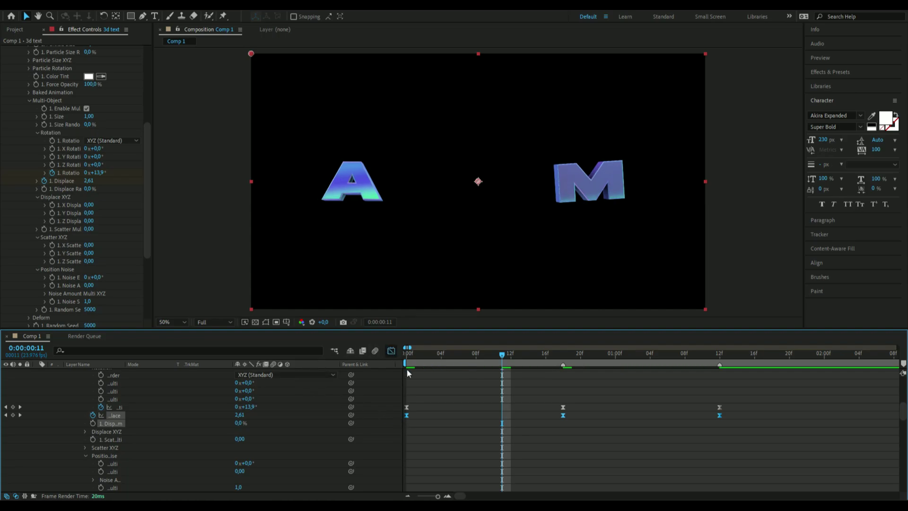
key(shift+F3)
click(391, 350)
click(419, 424)
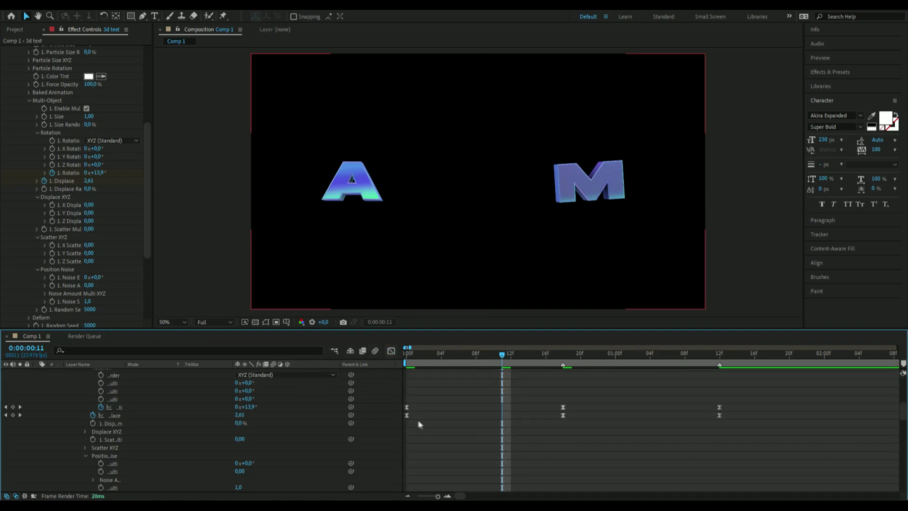
click(407, 415)
click(390, 351)
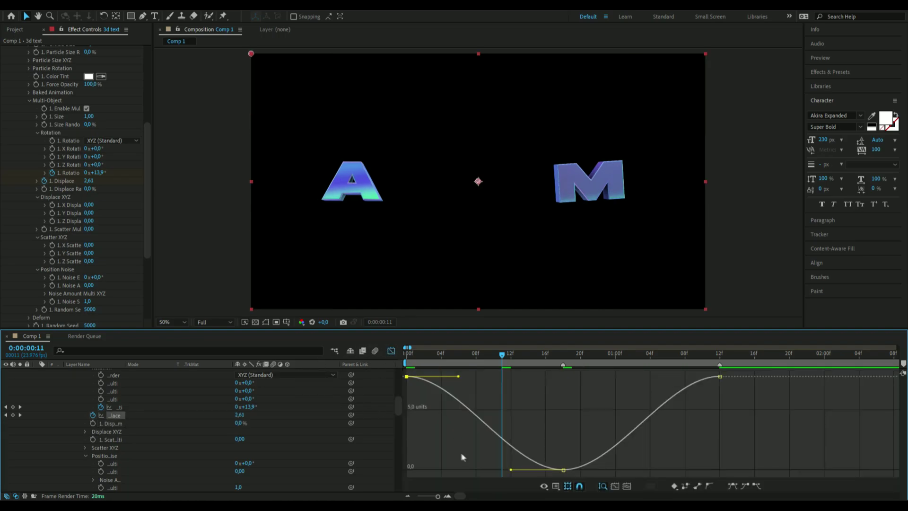
- Drag the first and last Displace handles steep so letters rush in and burst apart, then preview
drag(458, 377, 348, 468)
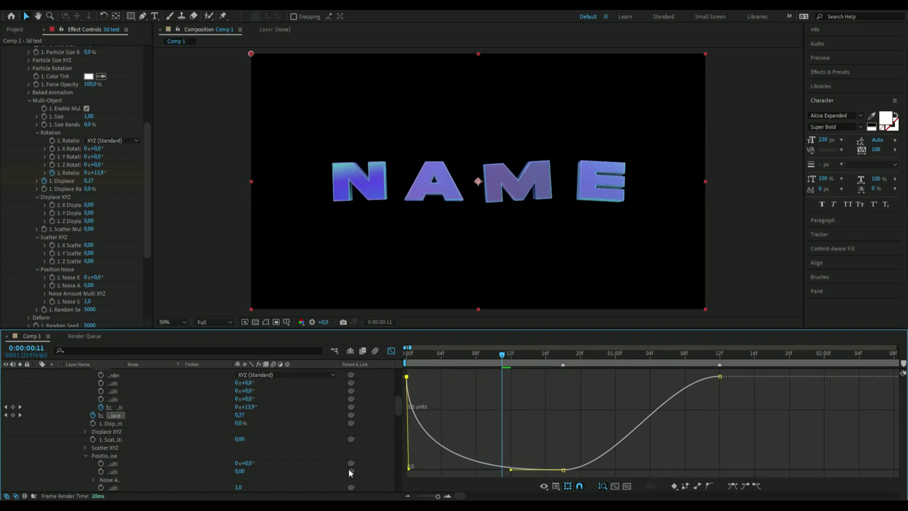
click(719, 377)
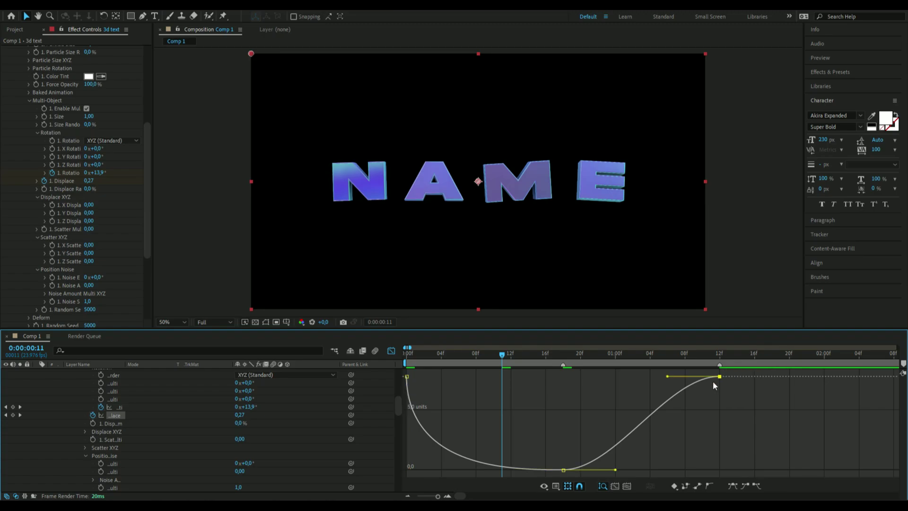
drag(667, 376, 762, 468)
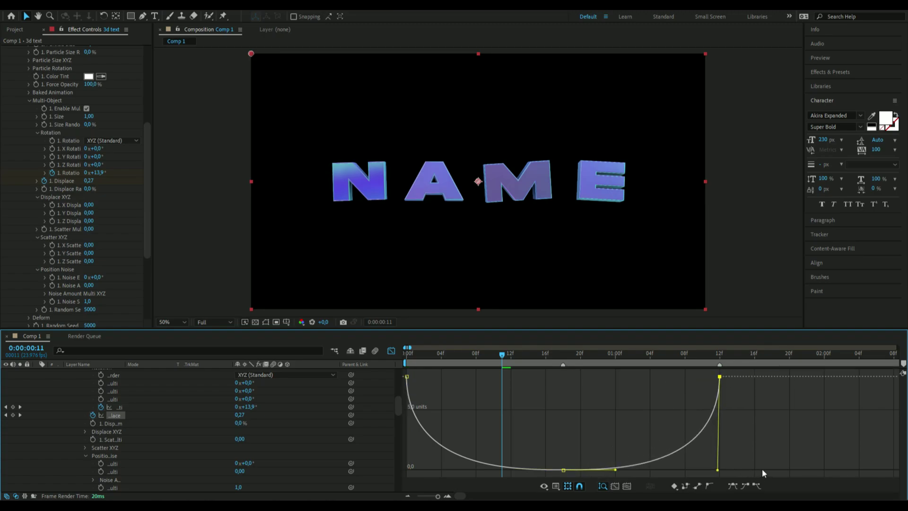
drag(502, 355, 413, 359)
key(space)
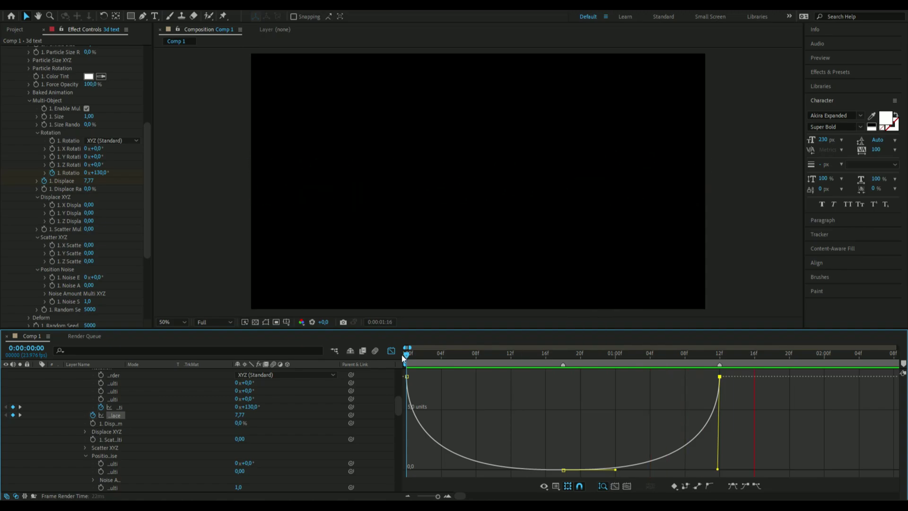
key(space)
key(space)
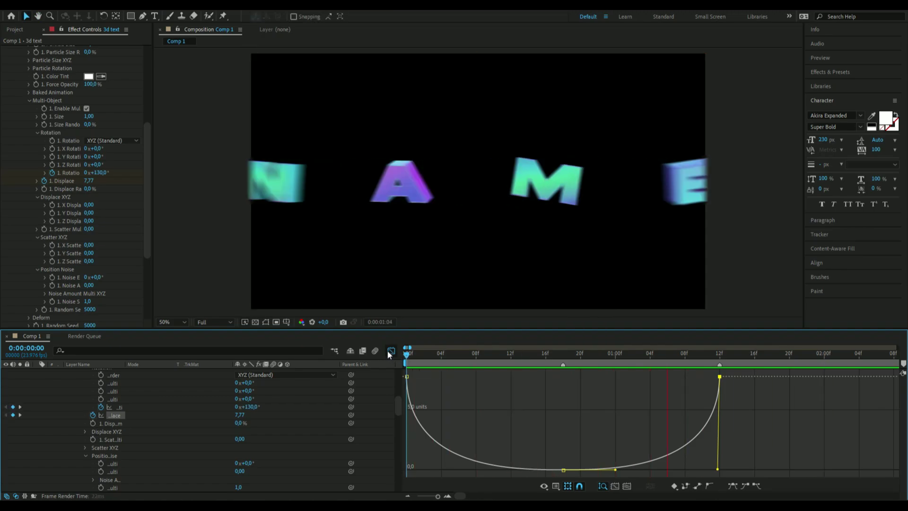
- Return to keyframe view, collapse the layer's property rows, and scrub through the fly-in
click(391, 351)
click(409, 354)
drag(409, 355, 456, 355)
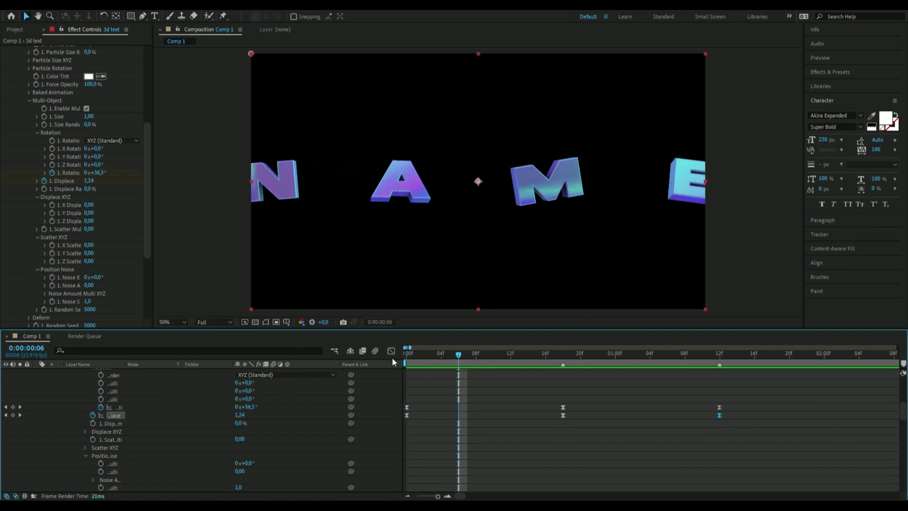
key(u)
click(580, 354)
drag(597, 384, 564, 402)
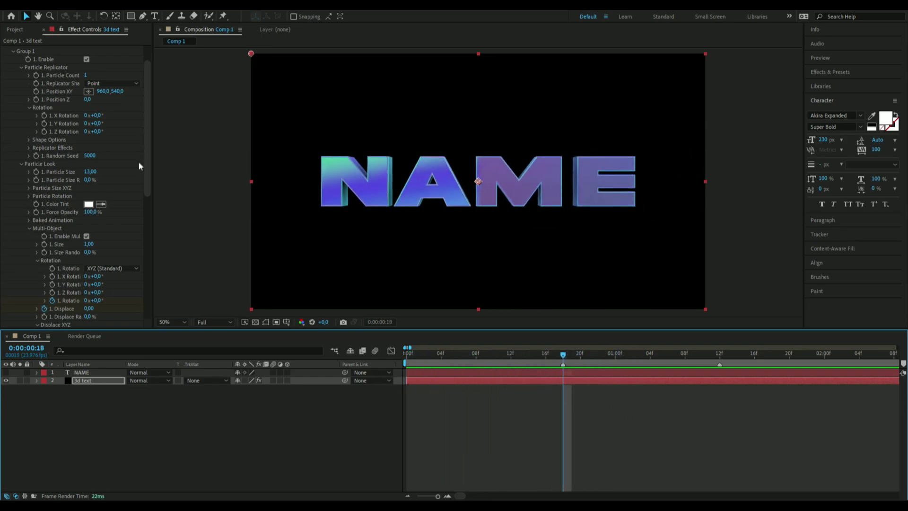
- Apply a 4-Color Gradient effect to the 3d text layer
mouse_move(562, 354)
mouse_down()
mouse_move(596, 353)
mouse_move(555, 353)
mouse_up()
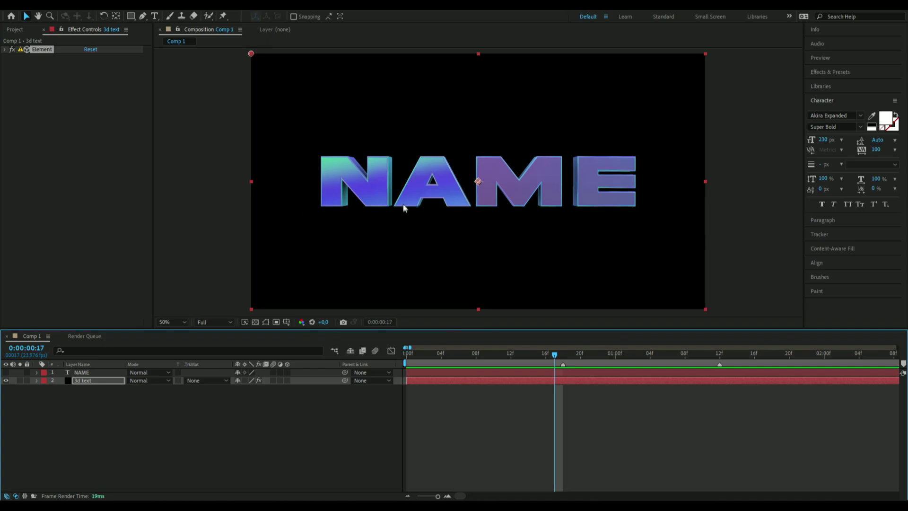
key(ctrl+space)
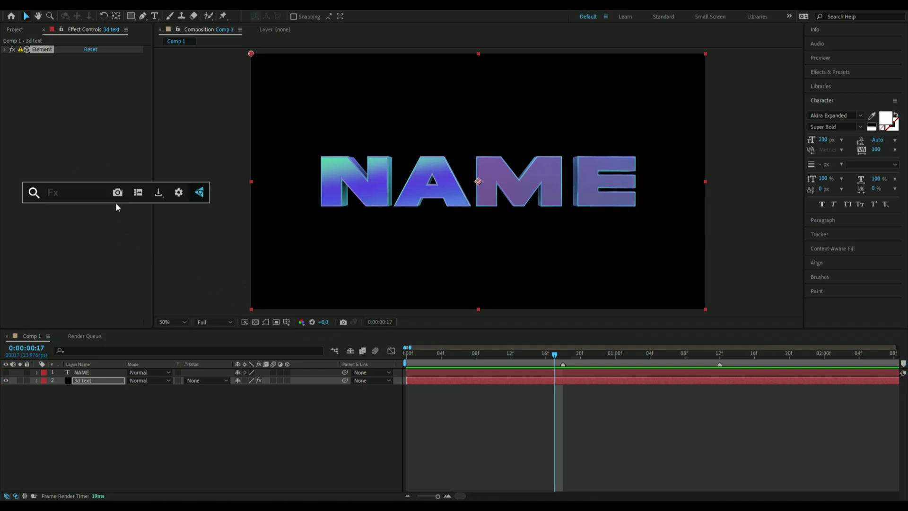
text(4)
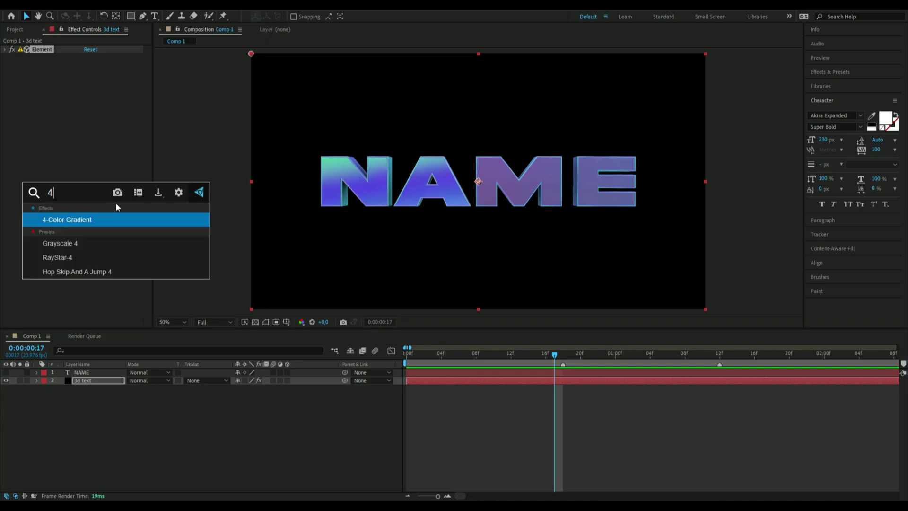
click(110, 218)
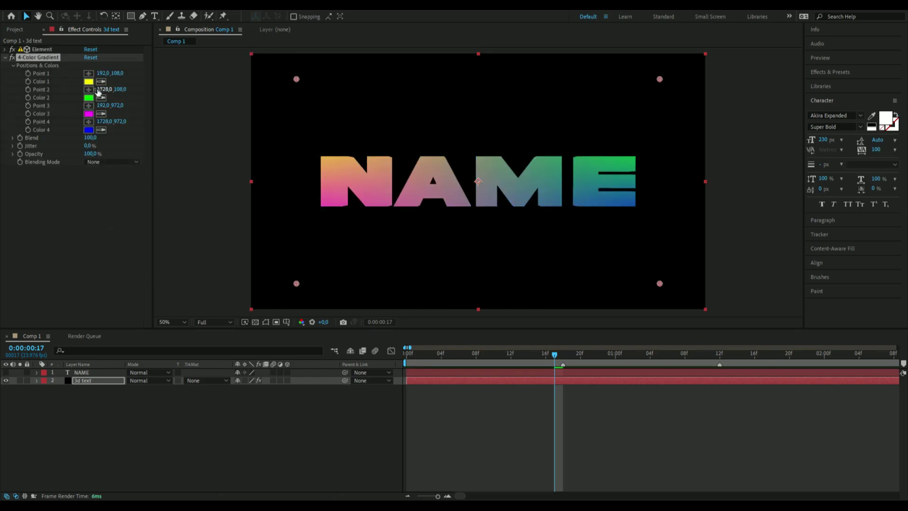
- Eyedrop blue into gradient Colors 4, 3, 2 and 1, and set Blending Mode to Color
click(89, 131)
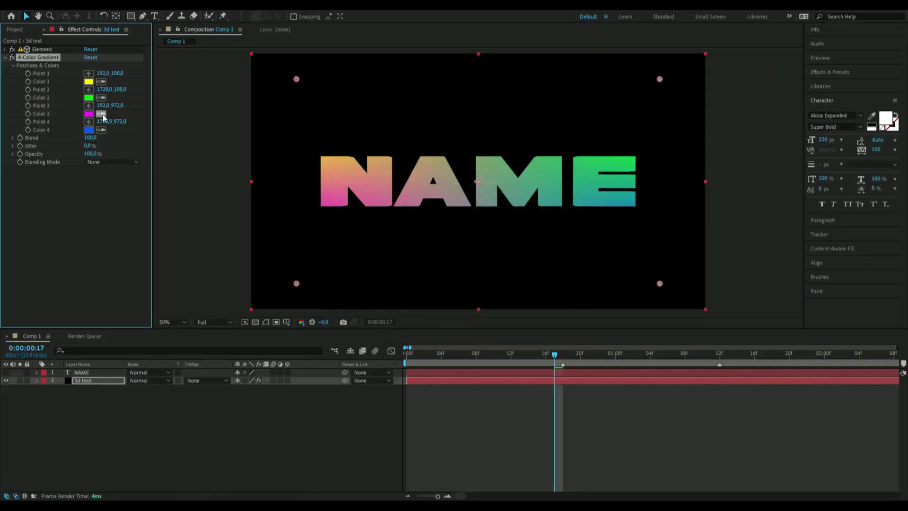
click(102, 118)
click(90, 128)
click(91, 114)
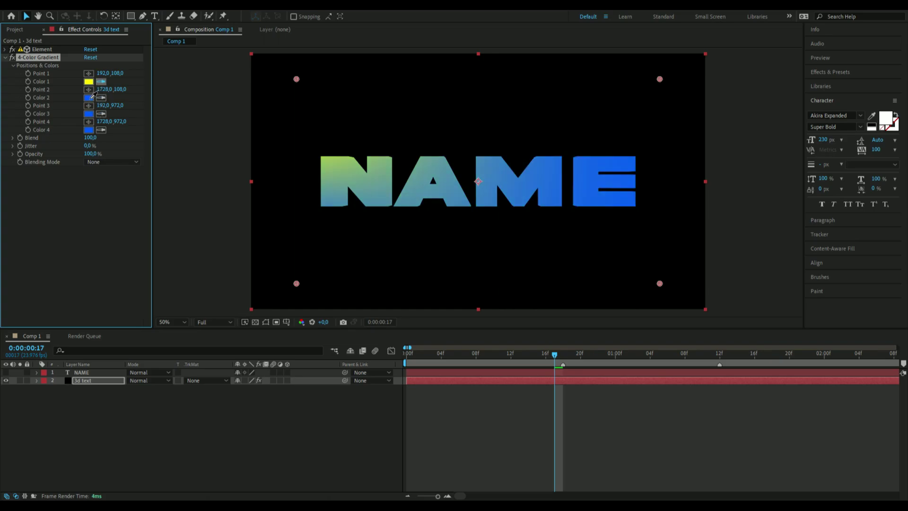
click(90, 98)
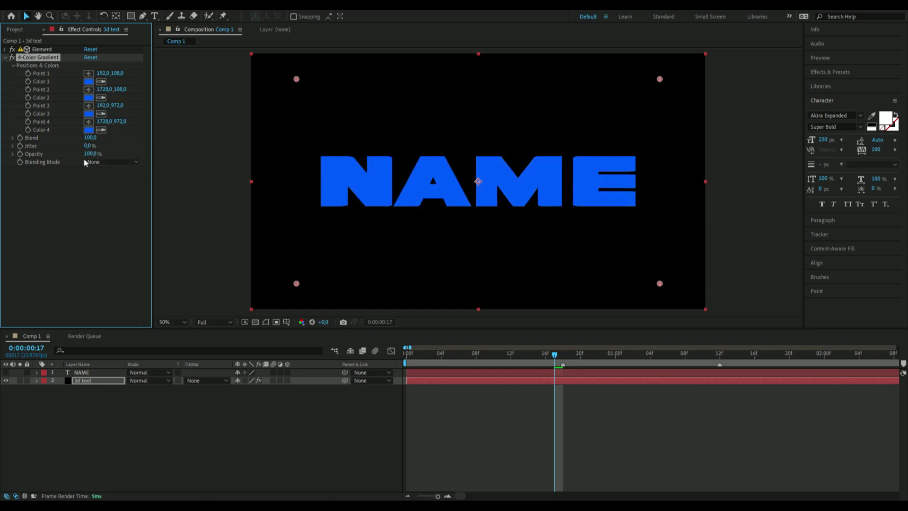
click(101, 161)
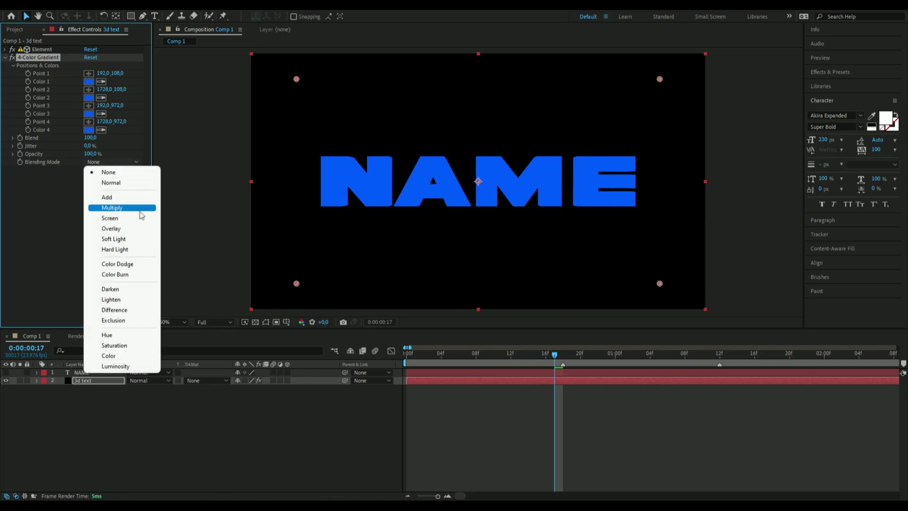
click(113, 356)
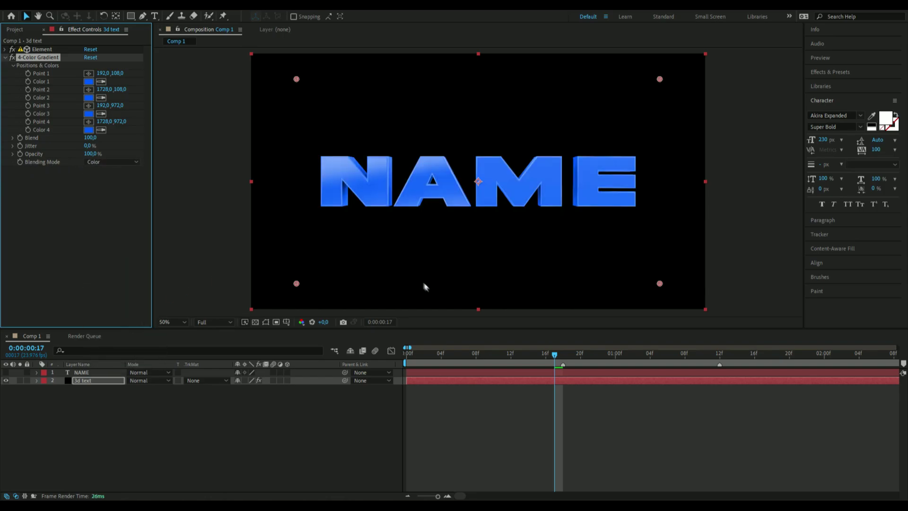
- Brighten gradient Color 4 to a light sky blue (00A8FF) and preview the lighter NAME letters
drag(555, 355, 485, 373)
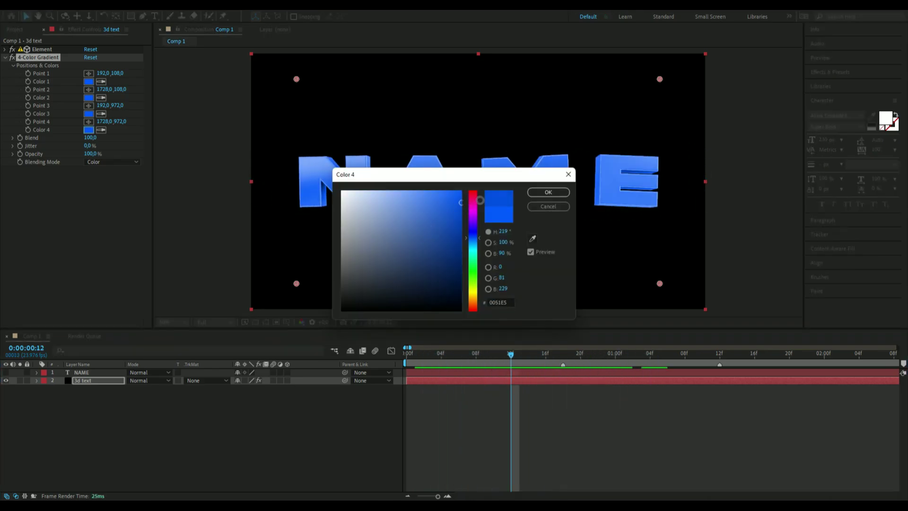
drag(480, 200, 479, 188)
mouse_move(474, 242)
mouse_down()
mouse_move(473, 252)
mouse_move(474, 241)
mouse_up()
click(547, 192)
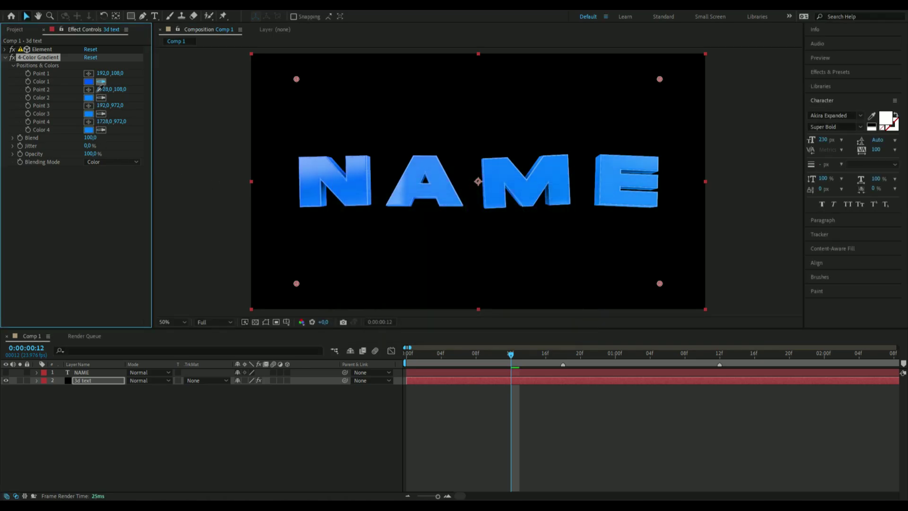
mouse_move(507, 352)
mouse_down()
mouse_move(450, 353)
mouse_move(518, 353)
mouse_move(509, 362)
mouse_up()
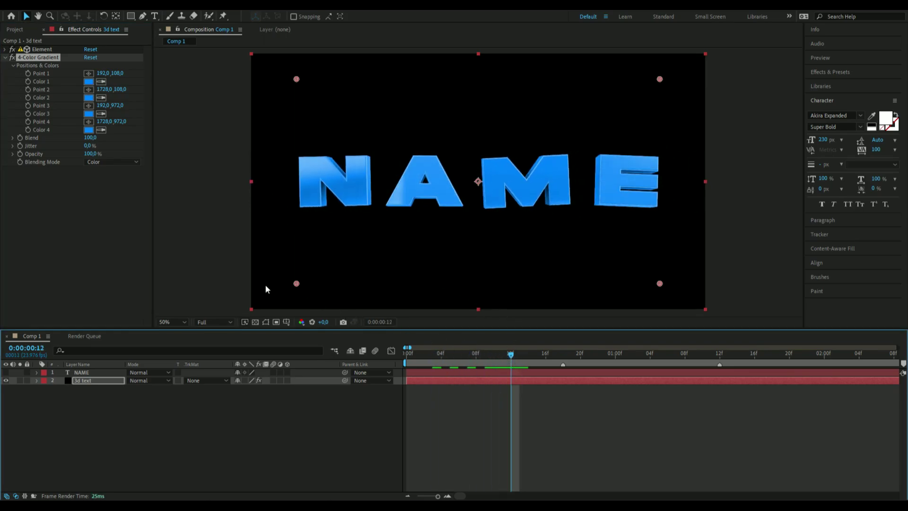
click(41, 234)
key(ctrl+grave)
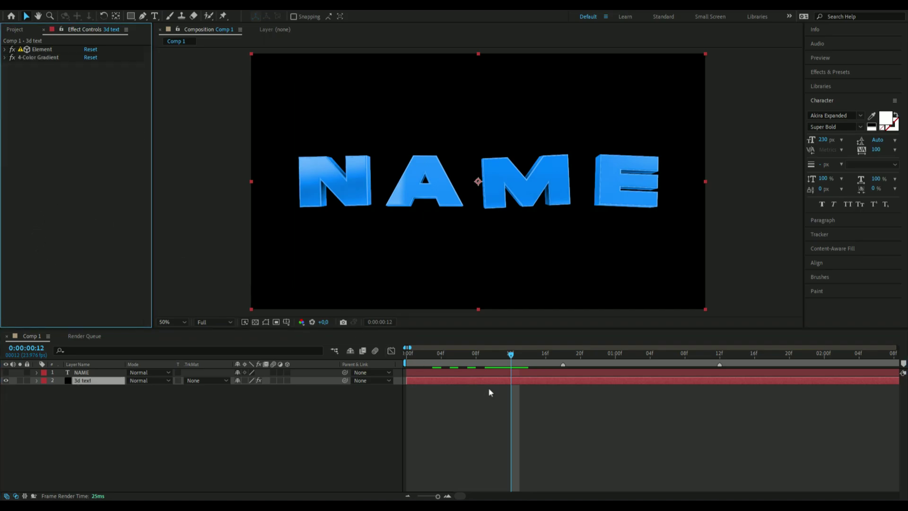
- Apply Deep Glow to the 3d text layer and widen its Radius to about 713
click(449, 381)
key(ctrl+space)
text(glow)
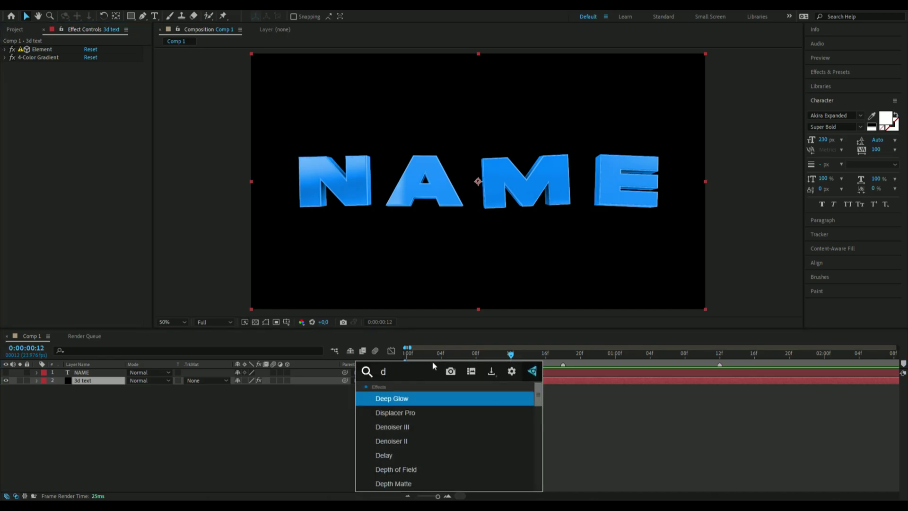
click(395, 409)
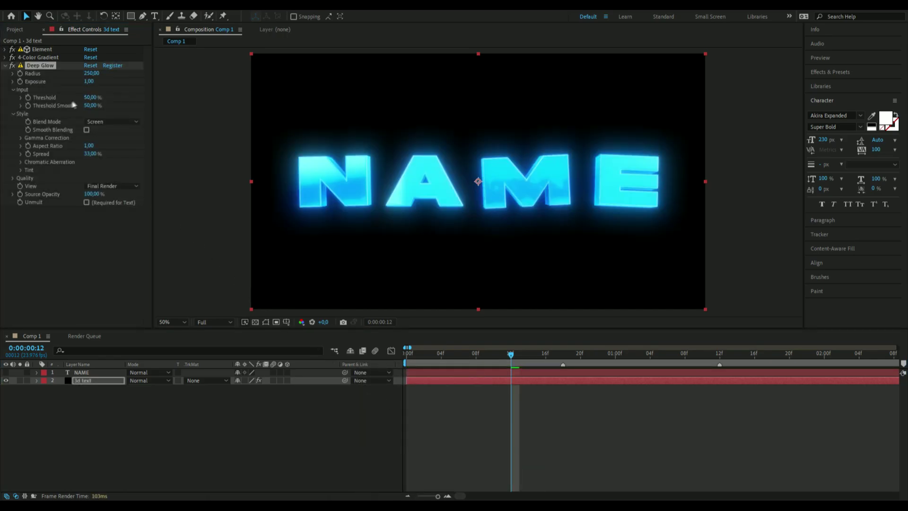
drag(91, 73, 414, 71)
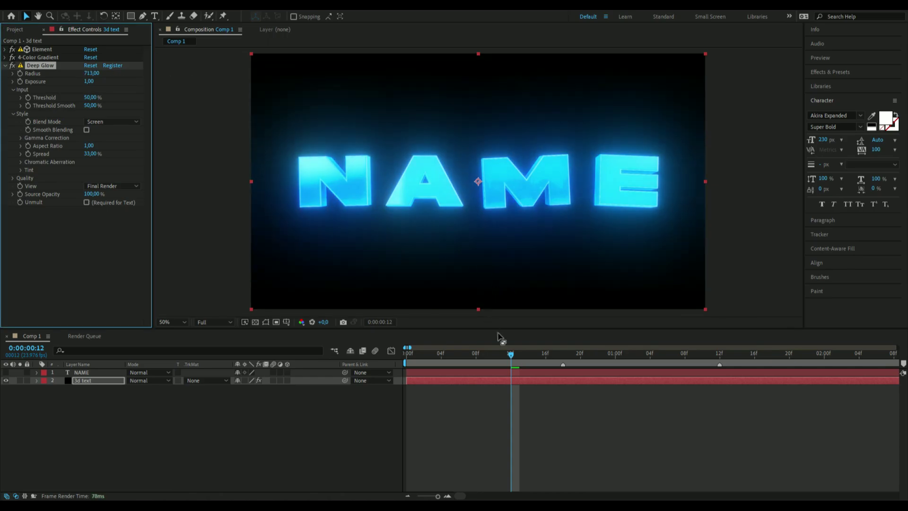
drag(416, 354, 528, 359)
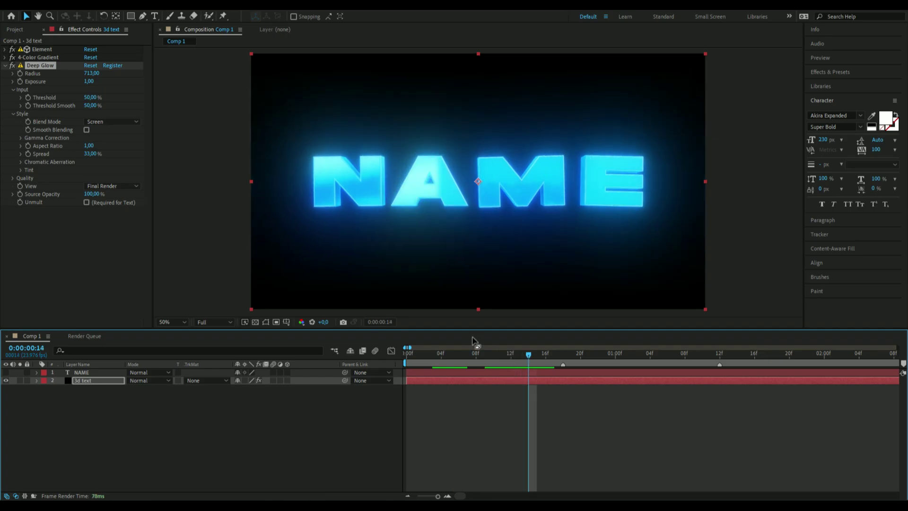
- Delete Deep Glow, apply the standard Glow instead, and raise Glow Radius to around 115
click(35, 67)
key(Delete)
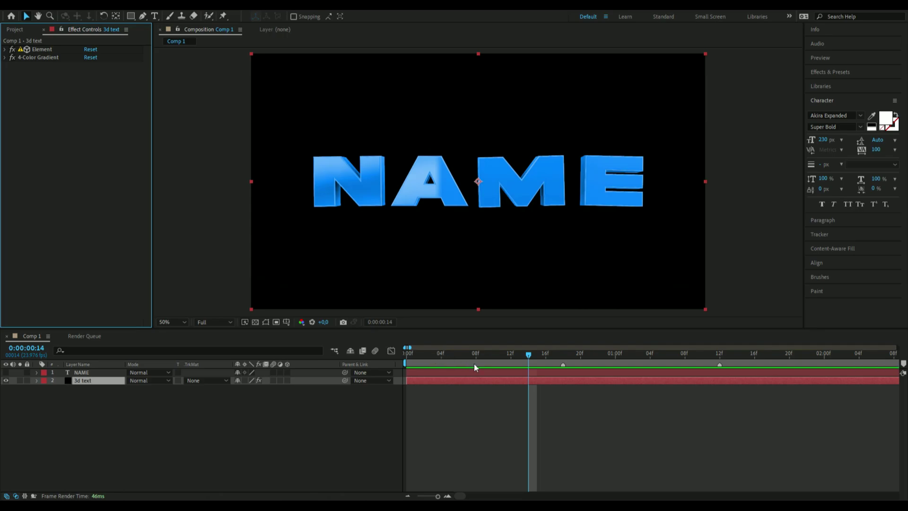
key(ctrl+space)
text(glow)
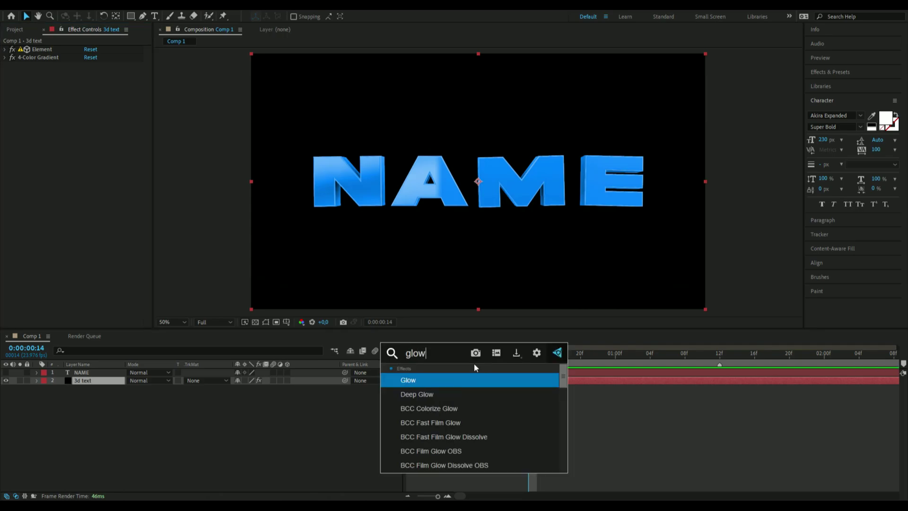
click(426, 379)
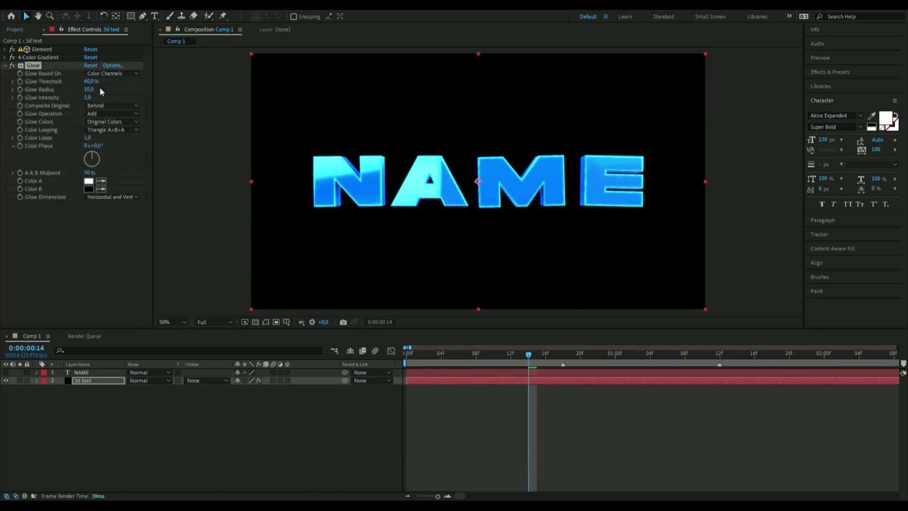
drag(87, 91, 142, 93)
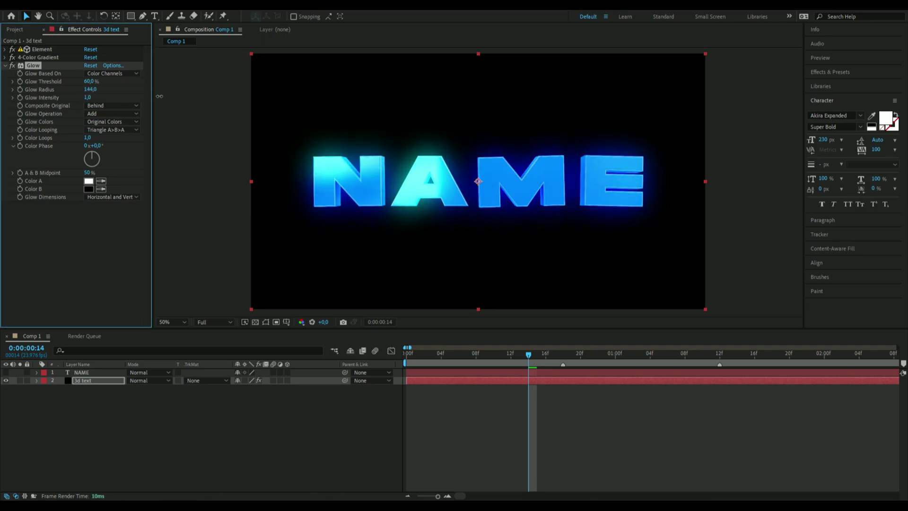
- Lower Glow Intensity to 0,8, duplicate it as Glow 2 with Radius 534, and preview
drag(87, 97, 72, 98)
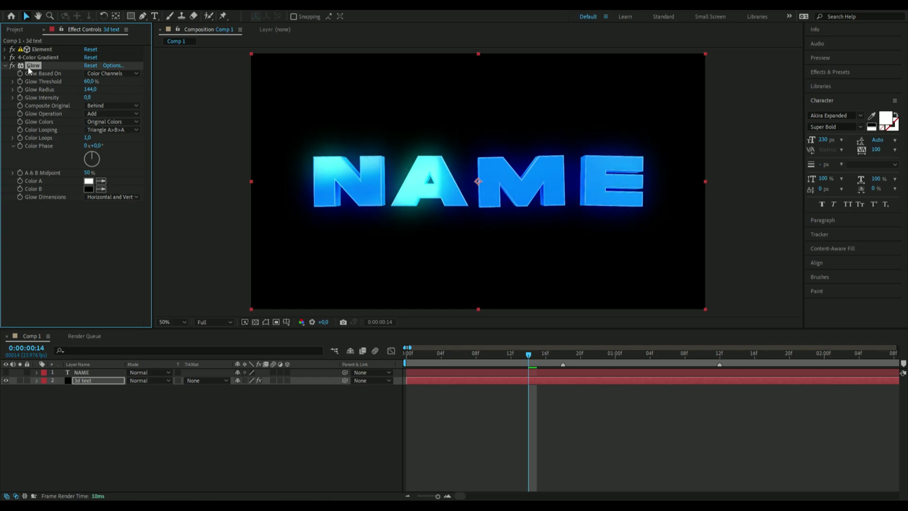
key(ctrl+d)
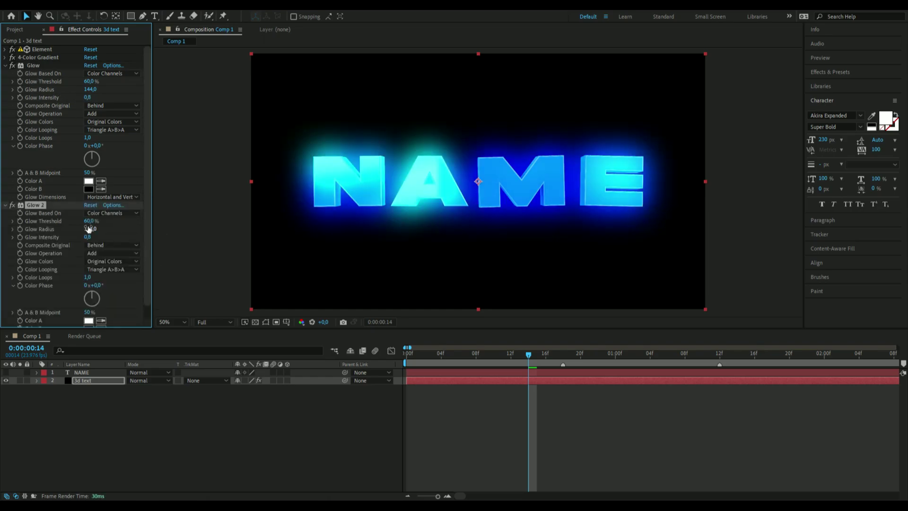
drag(89, 228, 236, 238)
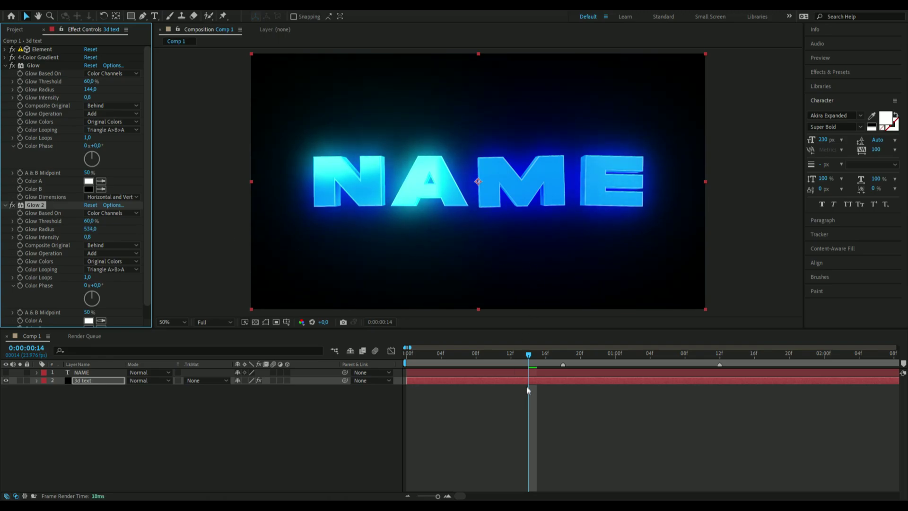
click(401, 356)
key(space)
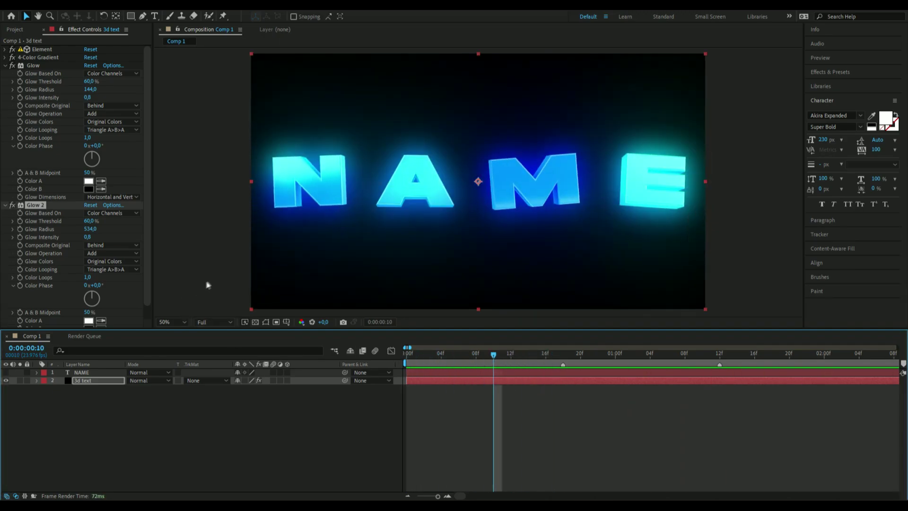
key(ctrl+grave)
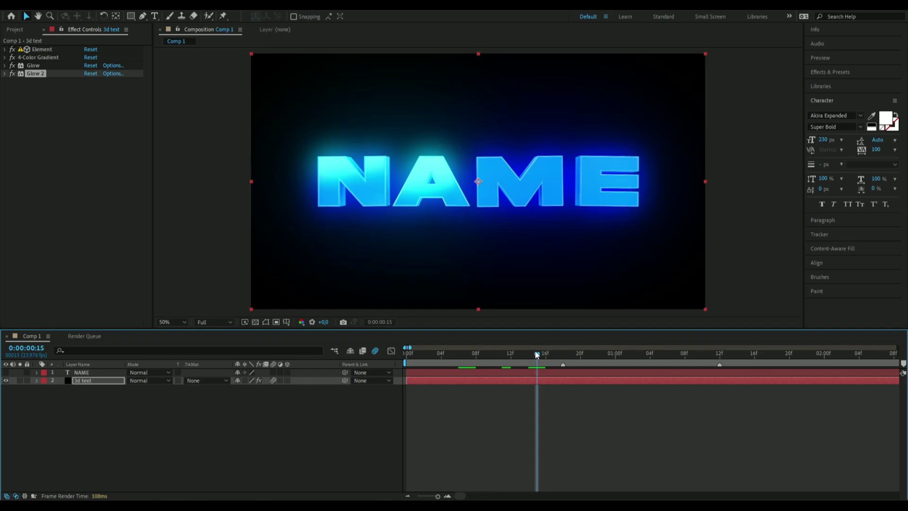
drag(537, 354, 387, 360)
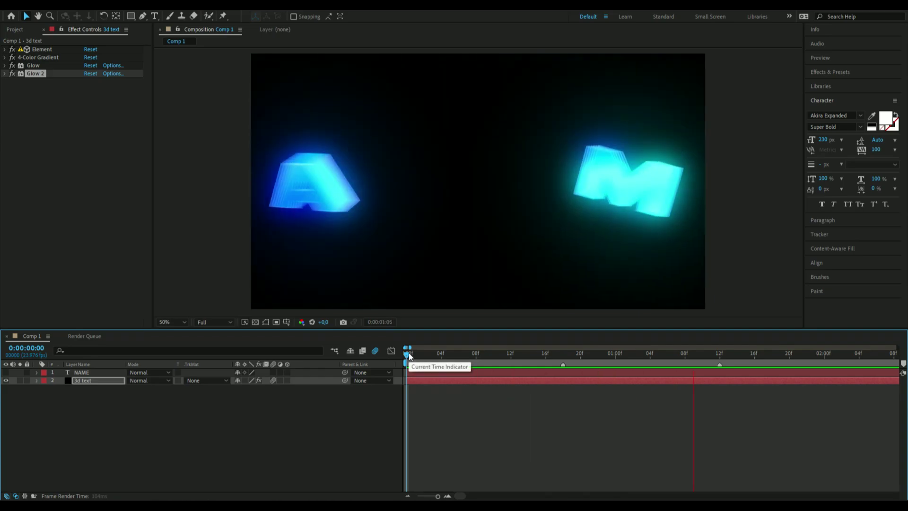
drag(511, 353, 558, 361)
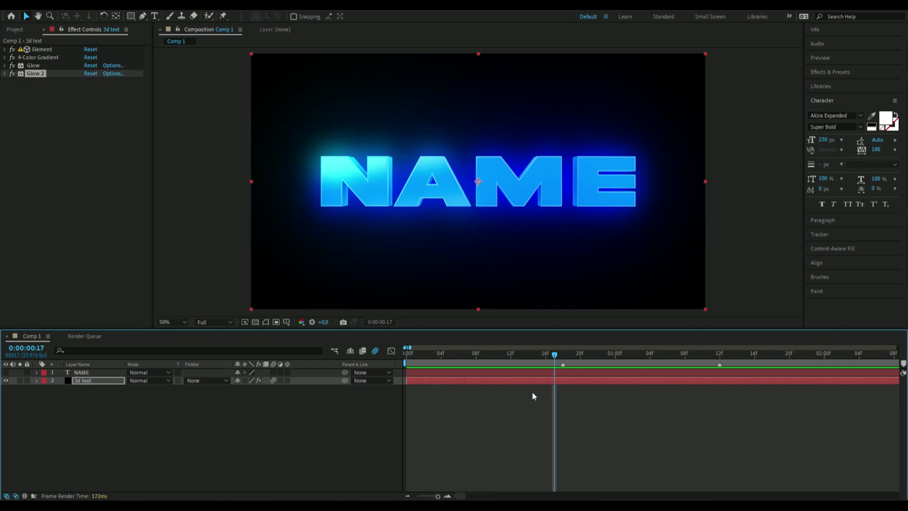
click(500, 381)
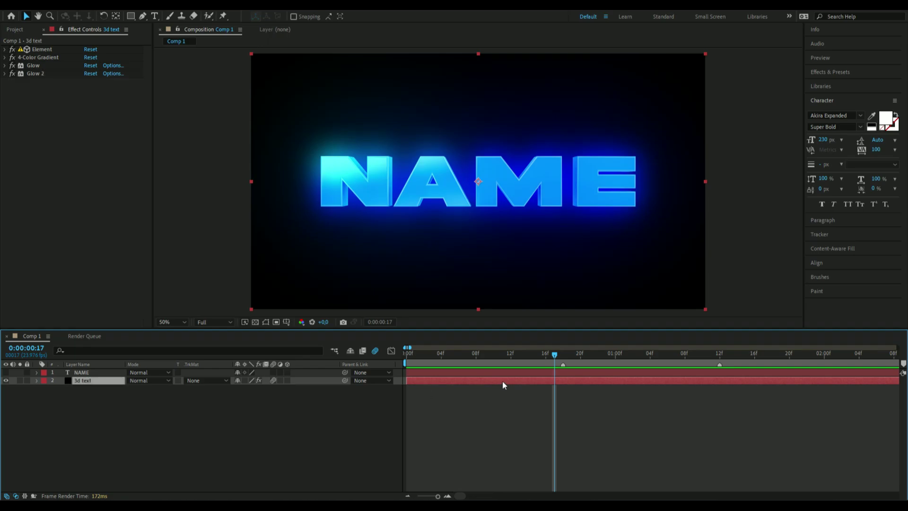
- Duplicate the 3d text layer and apply S_EdgeDetect to the copy
key(ctrl+d)
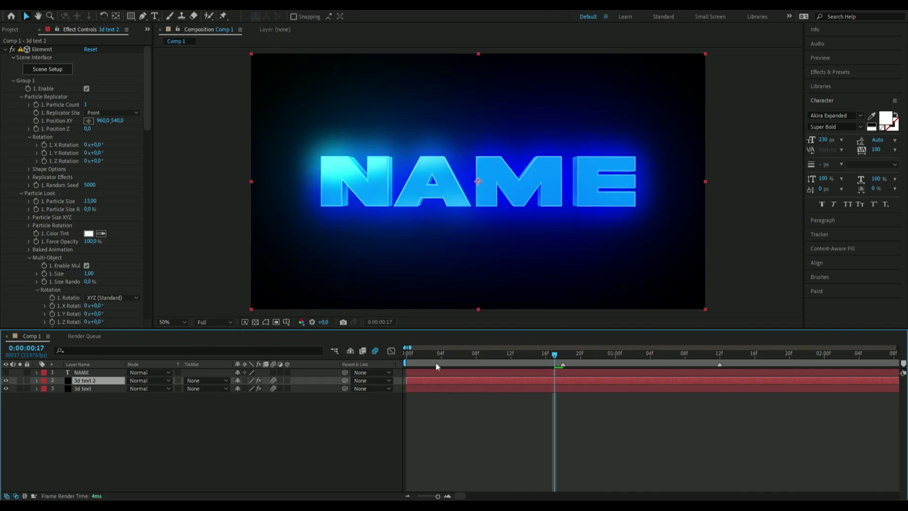
click(5, 49)
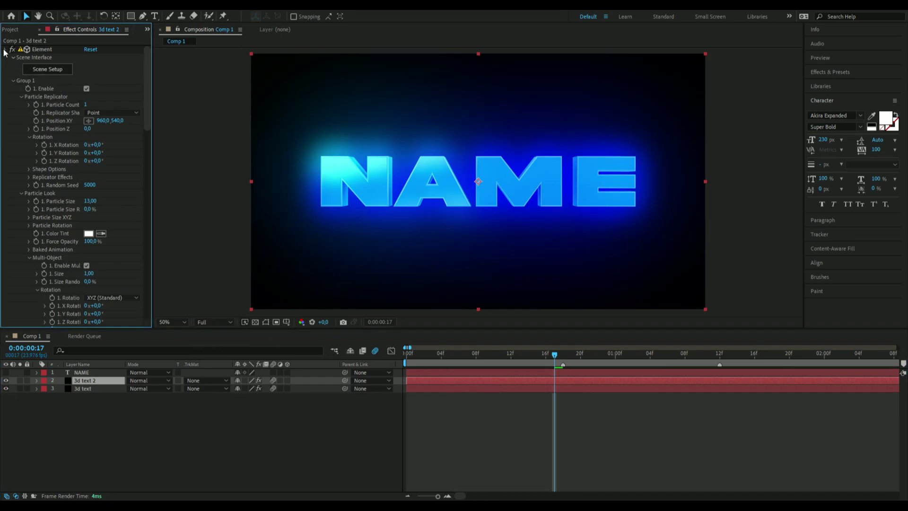
key(ctrl+space)
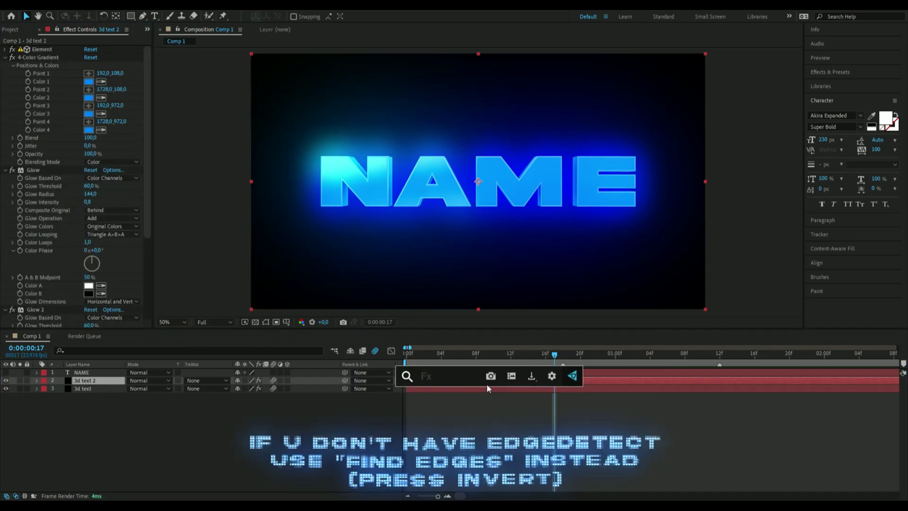
text(edged)
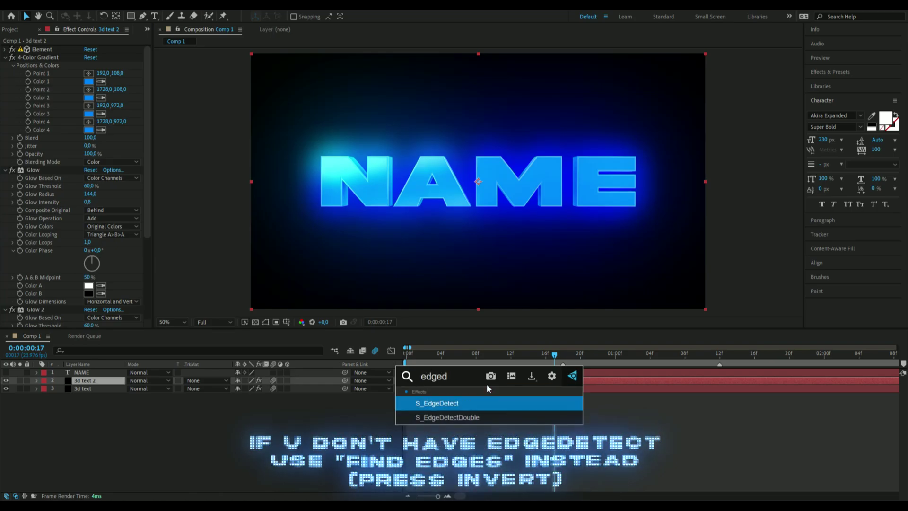
click(444, 402)
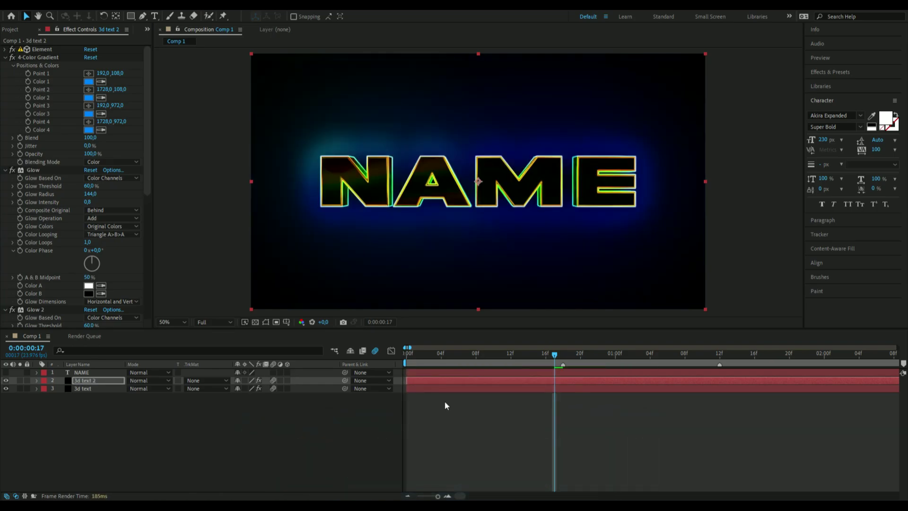
- Set S_EdgeDetect to Mono Edges and move it above both Glow effects
click(4, 57)
click(5, 65)
click(5, 73)
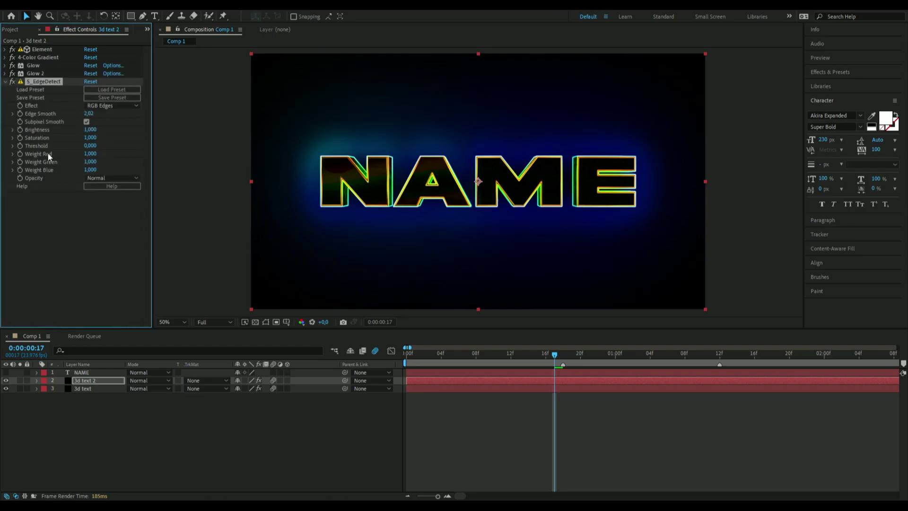
click(103, 105)
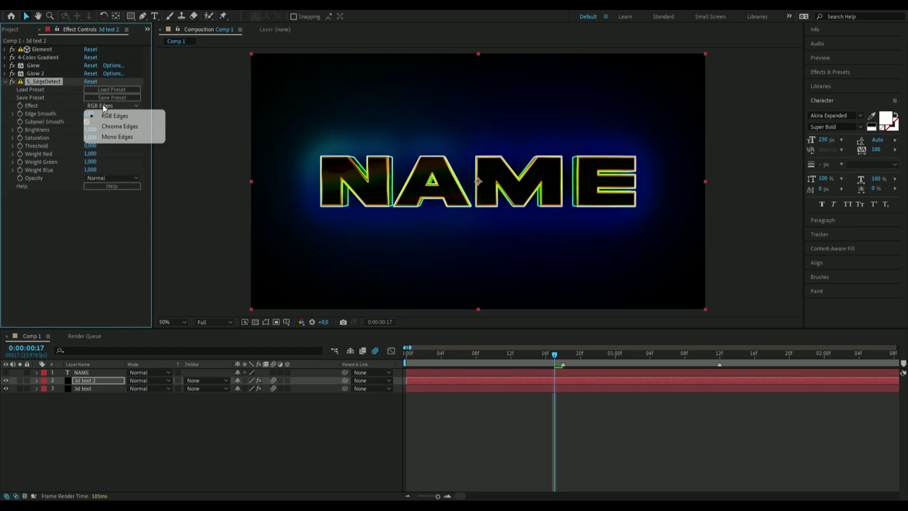
click(122, 135)
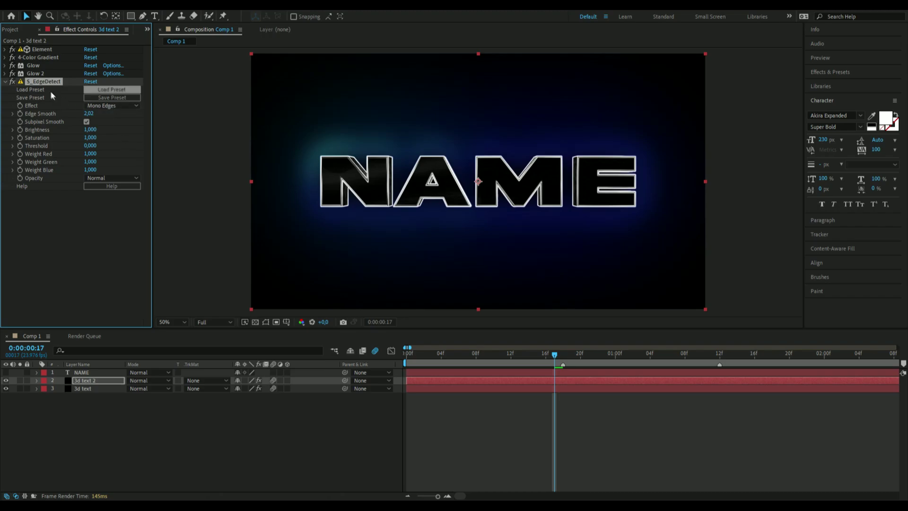
drag(43, 81, 46, 65)
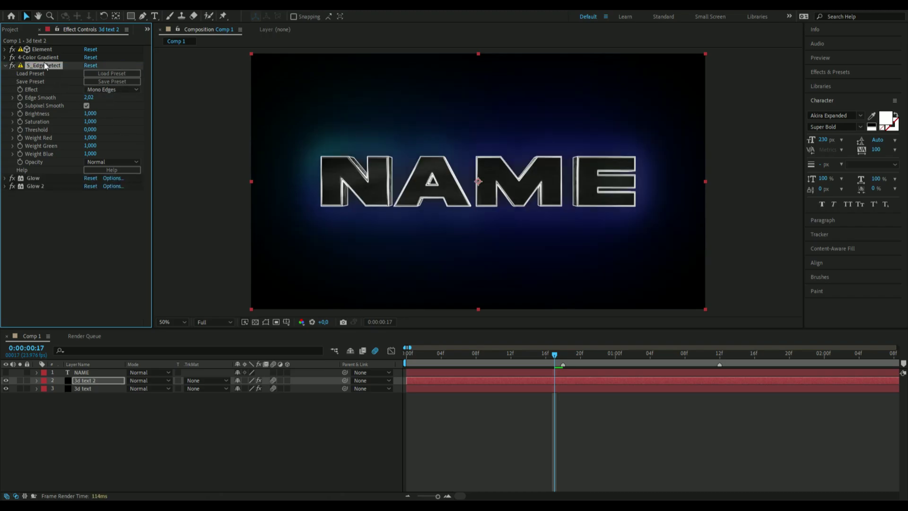
- Raise Glow intensity to 1.7, shrink Glow 2's radius to 423, and collapse the effects
click(4, 178)
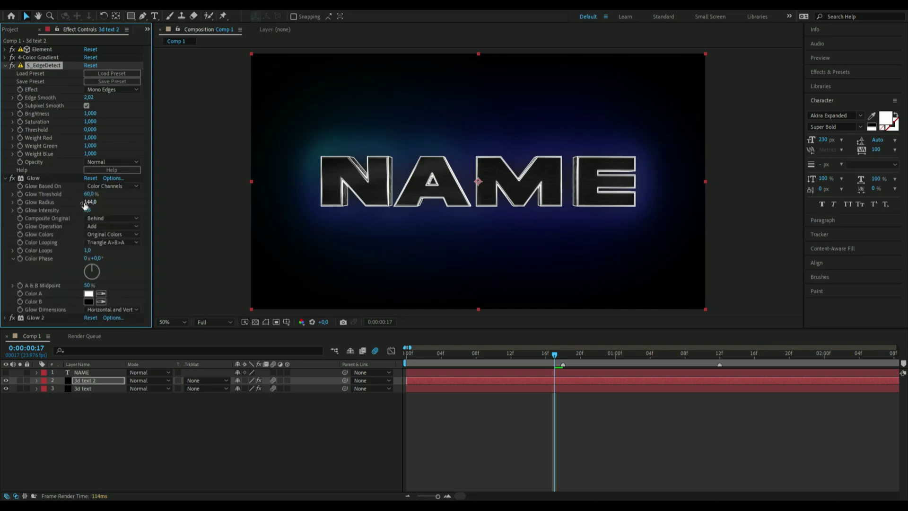
drag(85, 209, 131, 221)
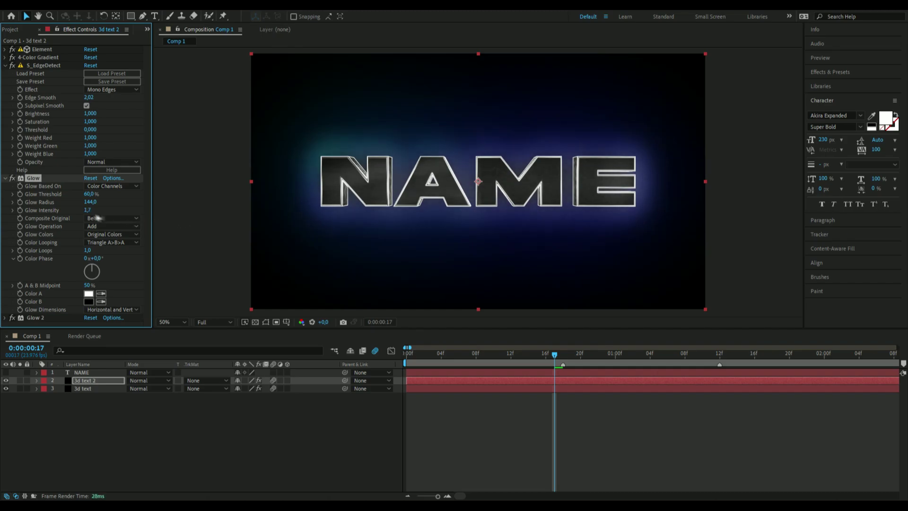
click(4, 318)
scroll(3, 322, down, 4)
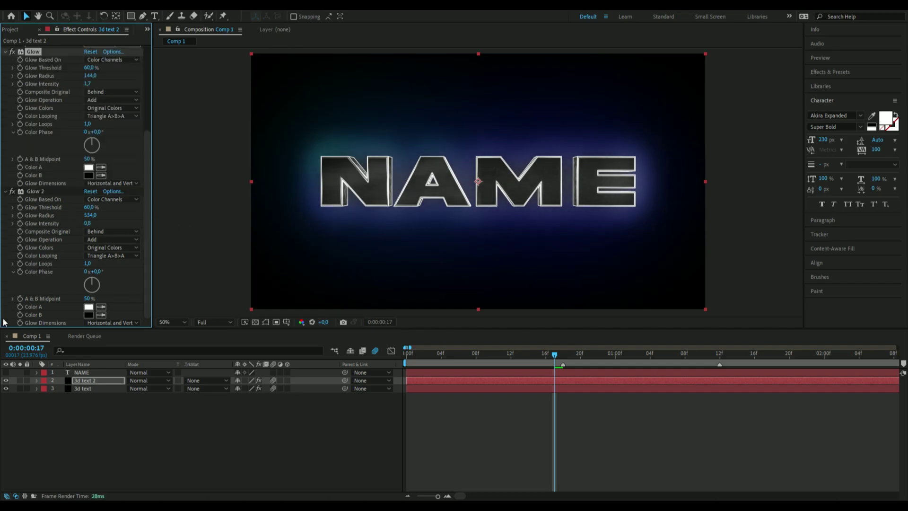
drag(89, 215, 286, 220)
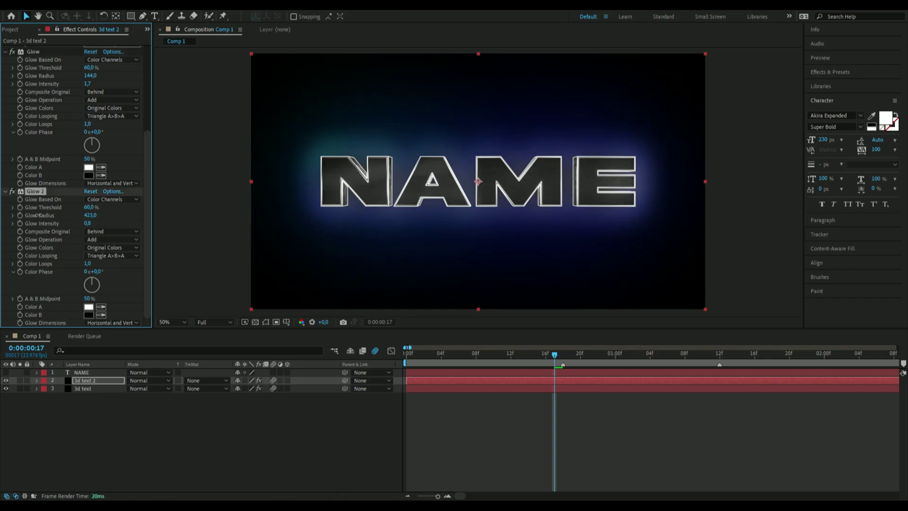
click(5, 191)
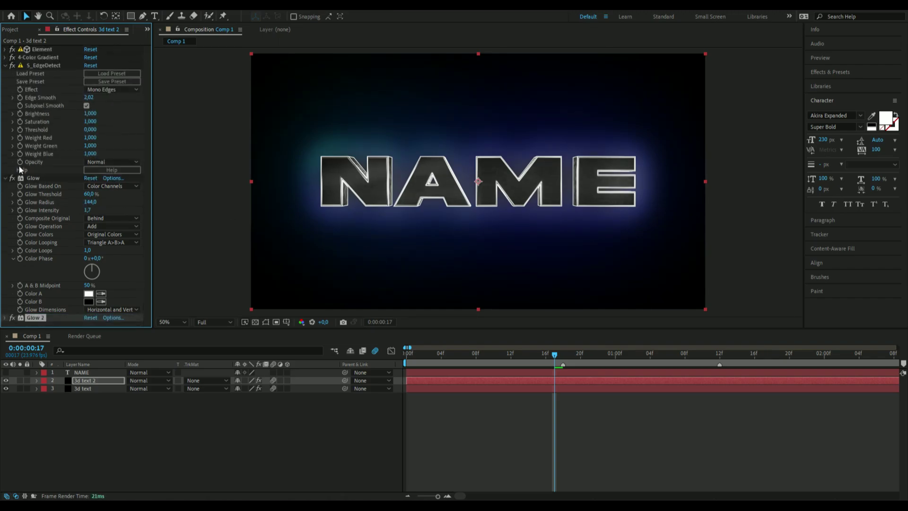
click(5, 66)
- Try Add and Difference blend modes on 3d text 2, scrubbing frames to compare
click(6, 73)
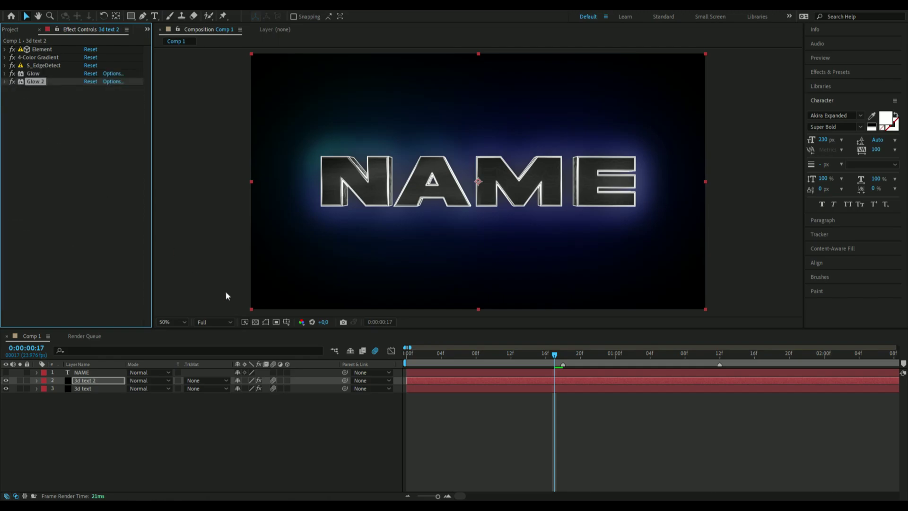
click(149, 380)
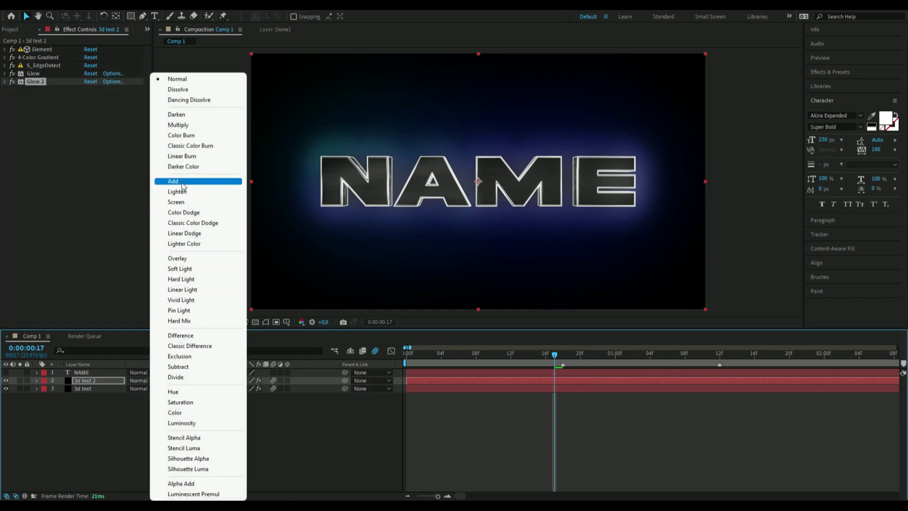
click(163, 180)
drag(538, 351, 510, 356)
click(137, 380)
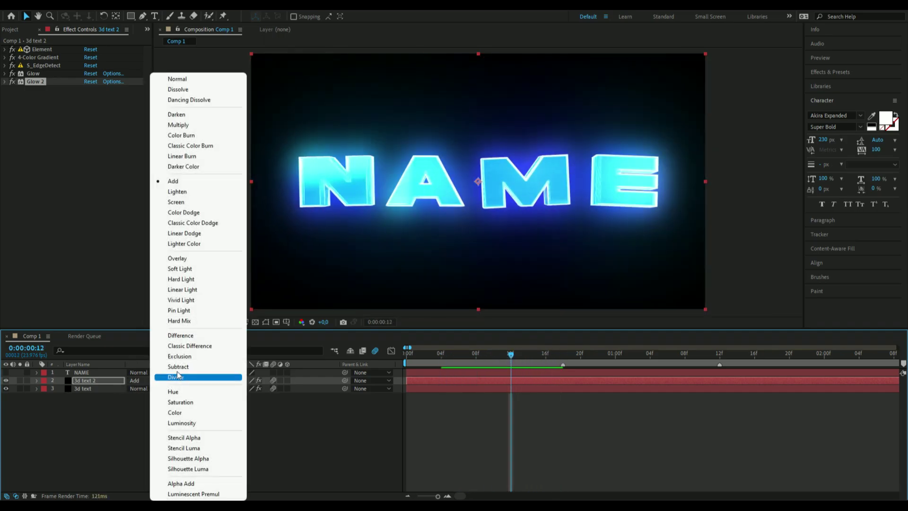
click(179, 337)
drag(511, 354, 462, 362)
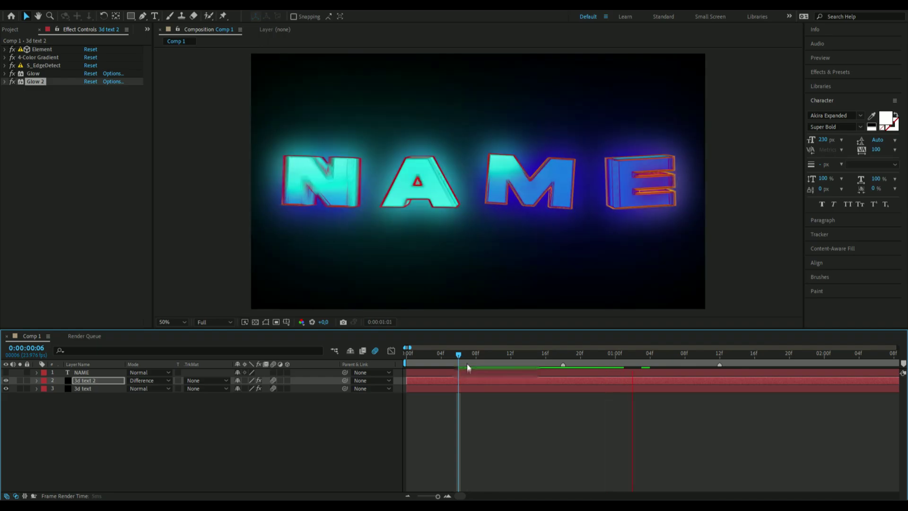
drag(466, 363, 523, 371)
- Compare Exclusion and Divide blend modes for 3d text 2 around frame 9
click(148, 380)
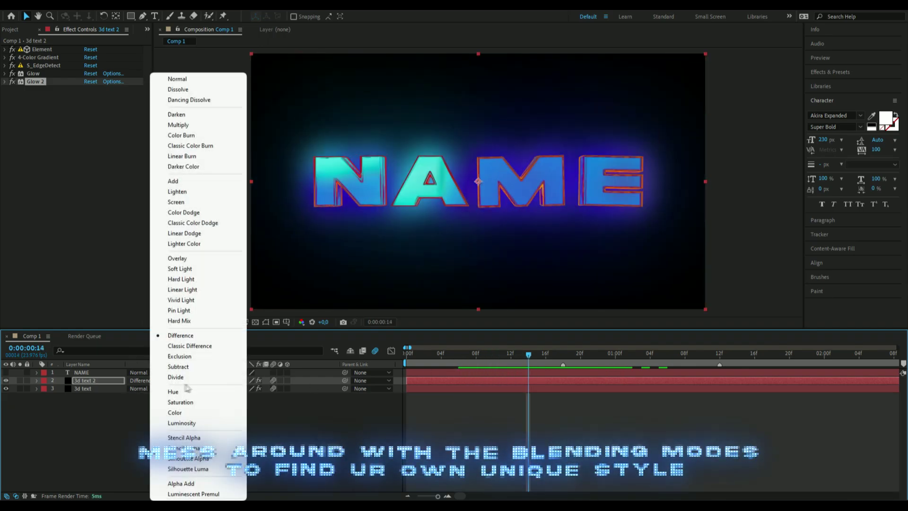
click(189, 356)
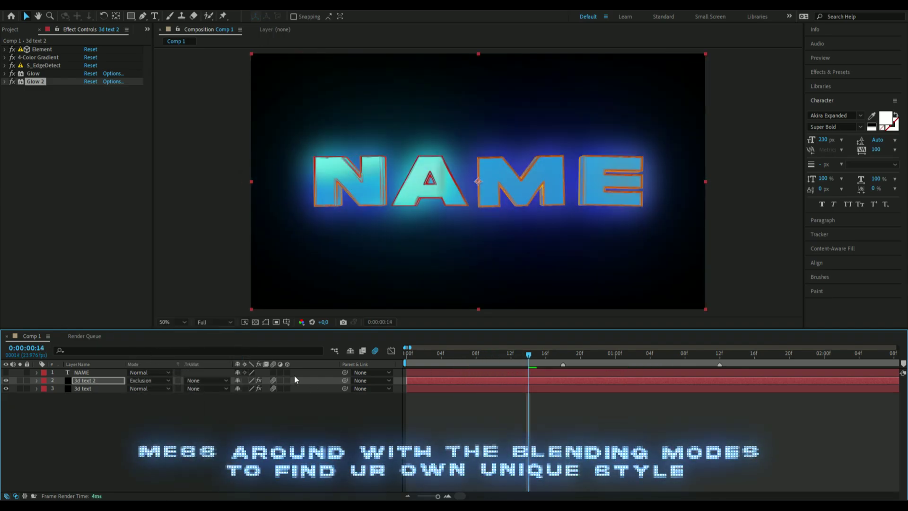
click(155, 381)
click(194, 381)
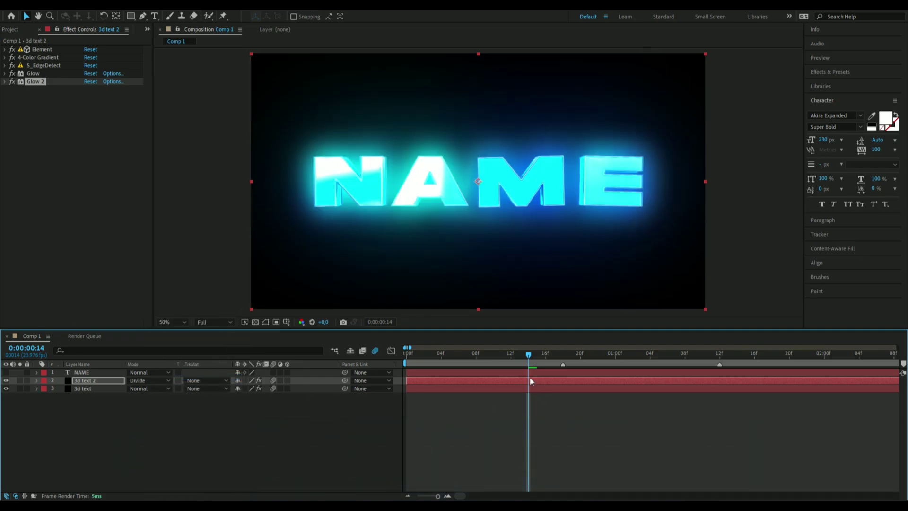
drag(529, 363, 485, 376)
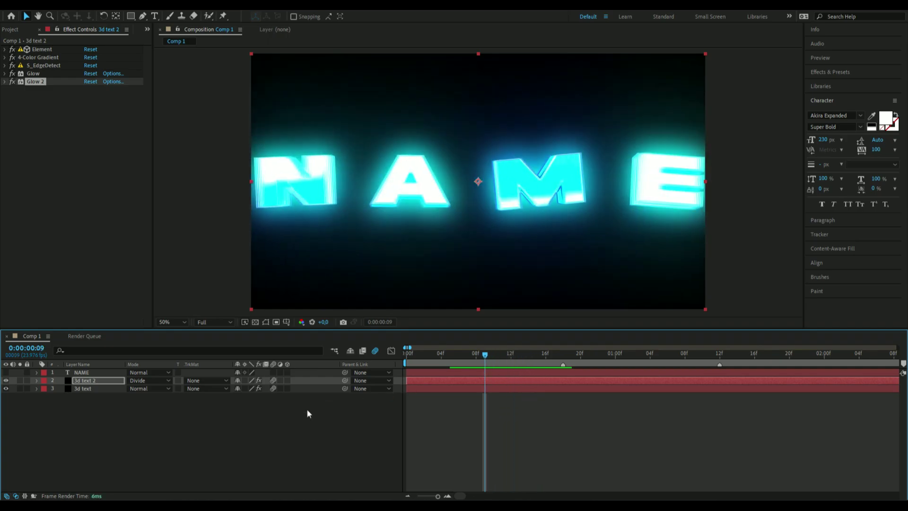
- Try Hue mode, then settle on Darken for 3d text 2, checking frames 7–10
click(140, 381)
click(182, 392)
click(449, 353)
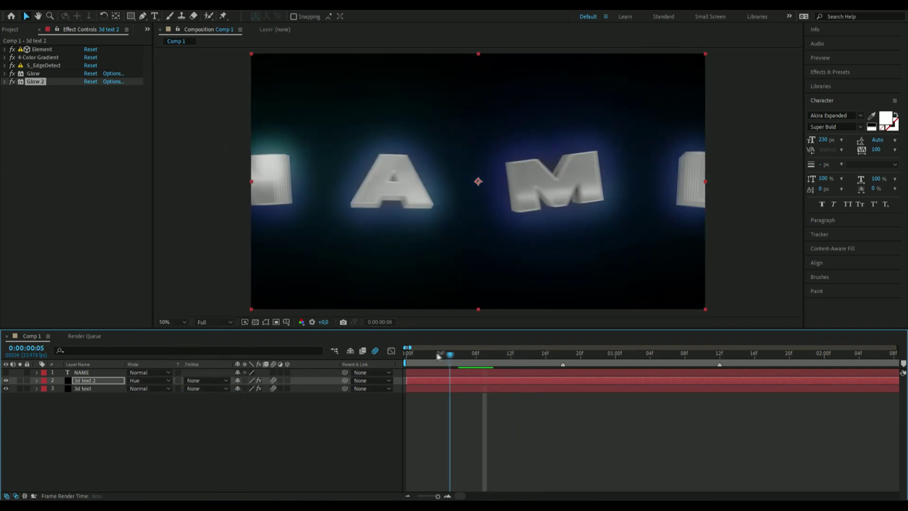
mouse_move(438, 356)
mouse_down()
mouse_move(558, 366)
mouse_move(469, 363)
mouse_up()
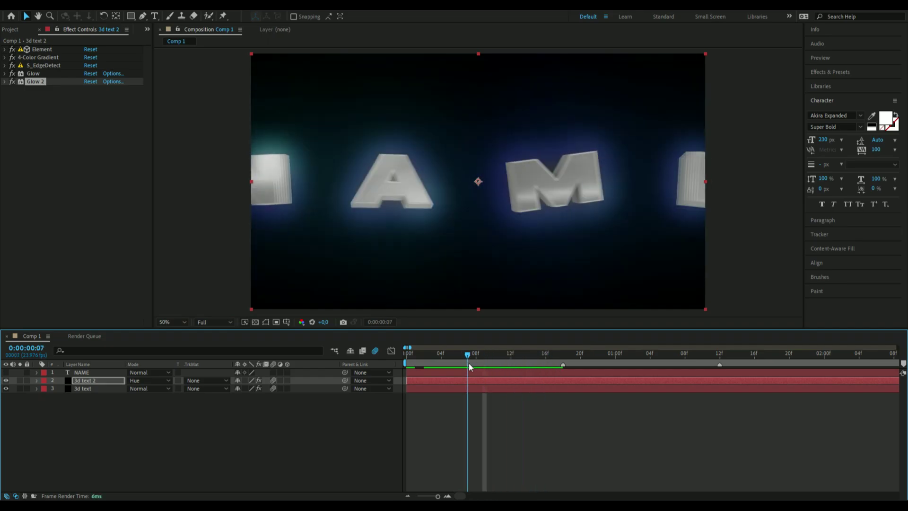
click(142, 381)
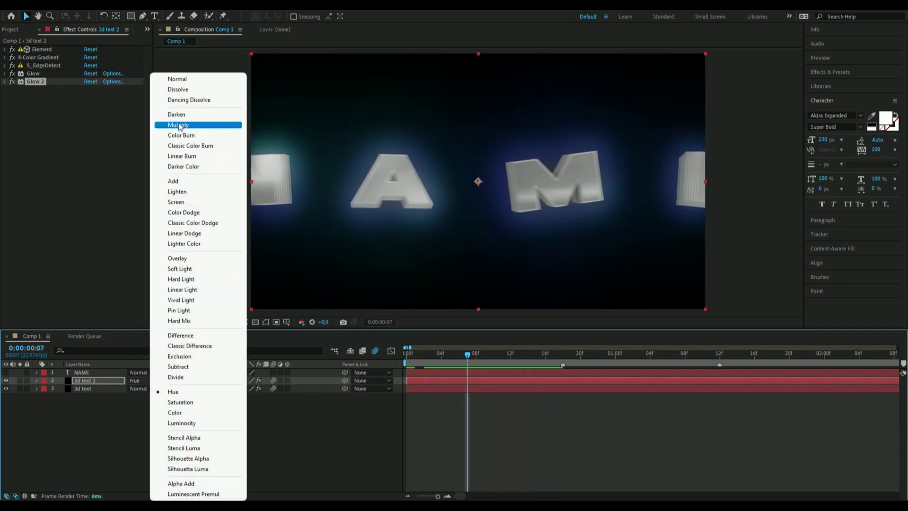
click(180, 116)
drag(458, 360, 494, 362)
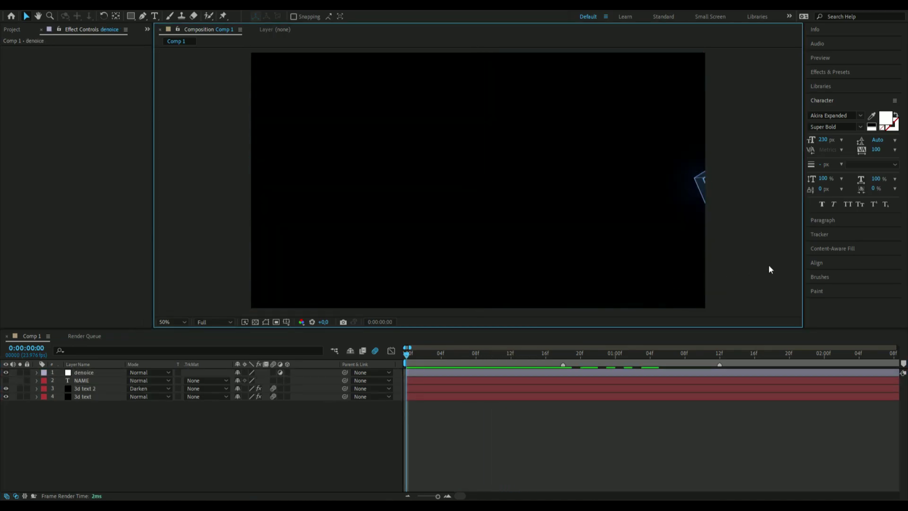
- Preview the NAME animation and scrub through its frames
key(space)
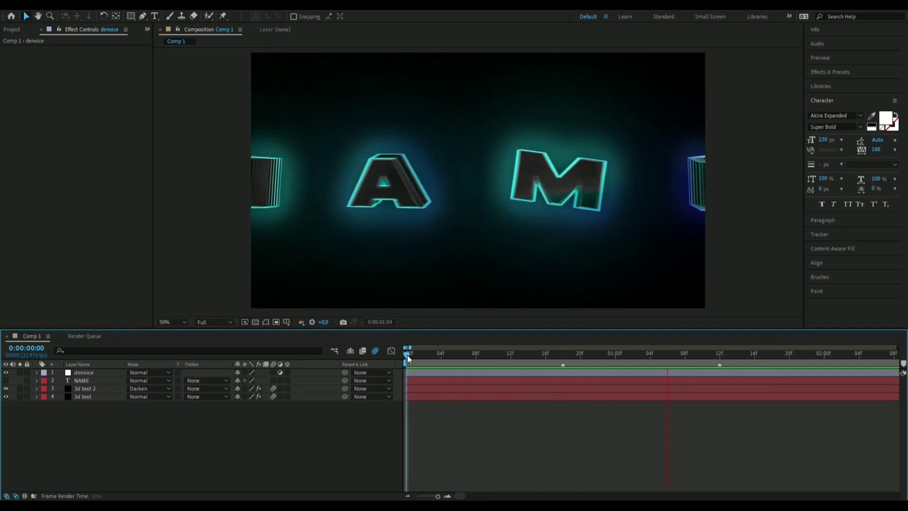
key(space)
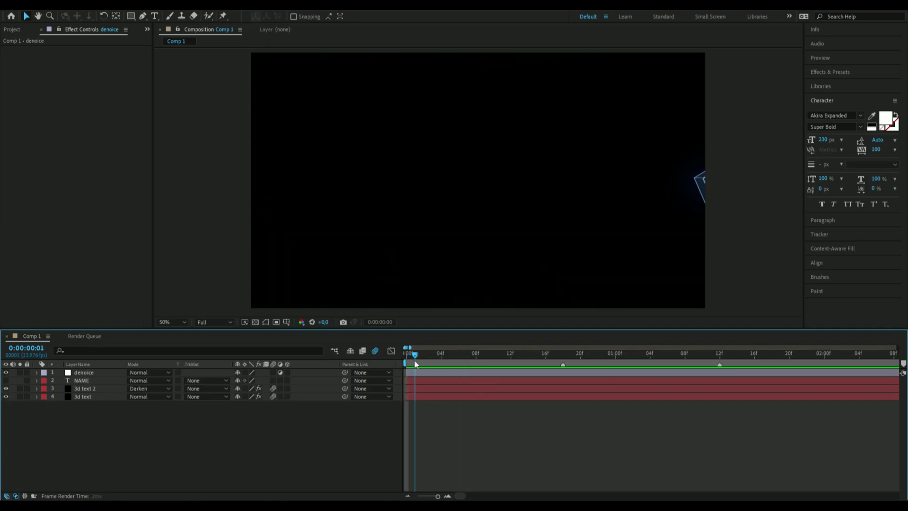
drag(416, 364, 519, 358)
- Try Overlay, then blend 3d text 2 in Add mode, checking around frame 8
click(141, 388)
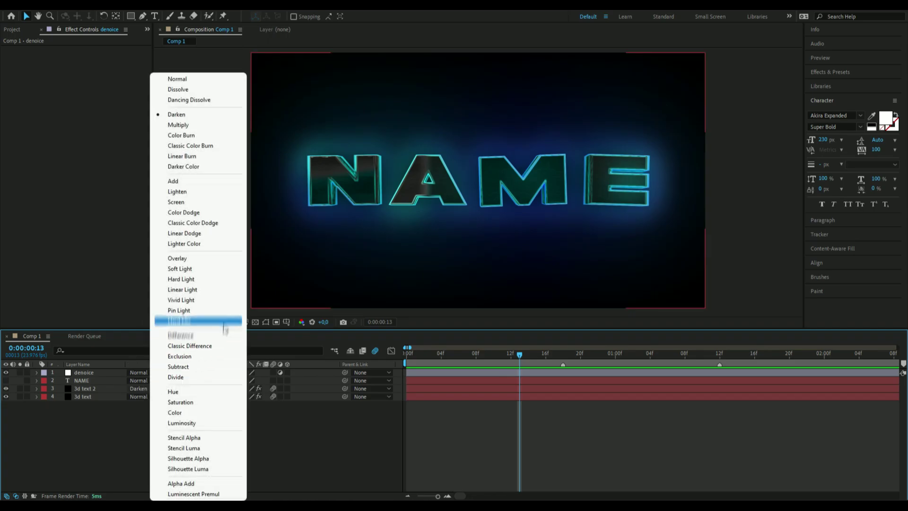
click(189, 258)
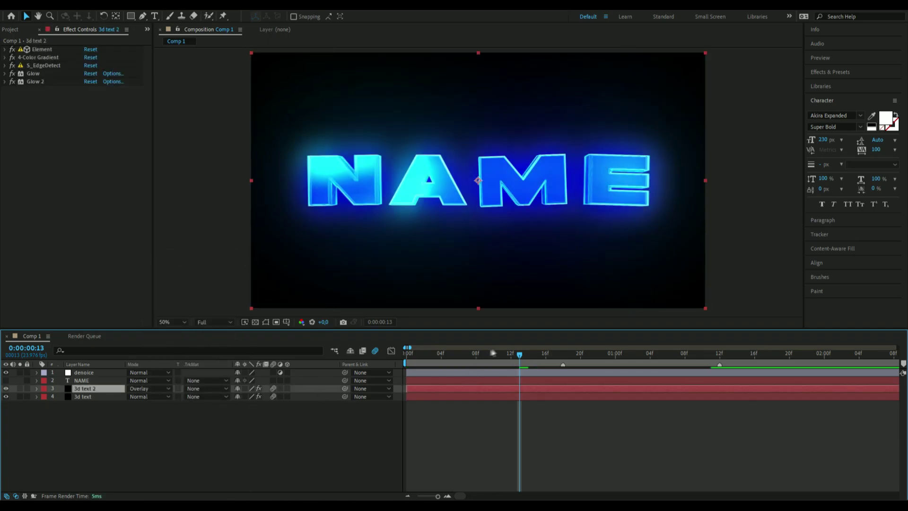
drag(492, 352, 309, 350)
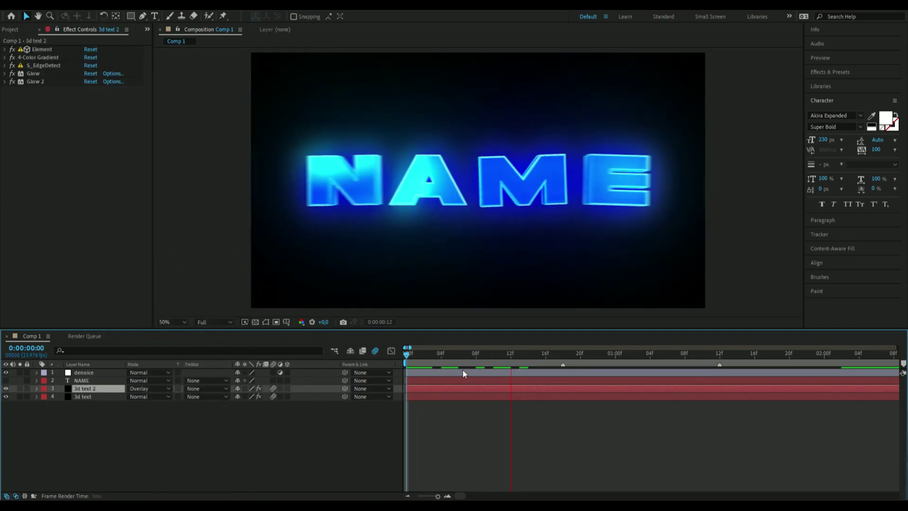
click(441, 354)
click(475, 353)
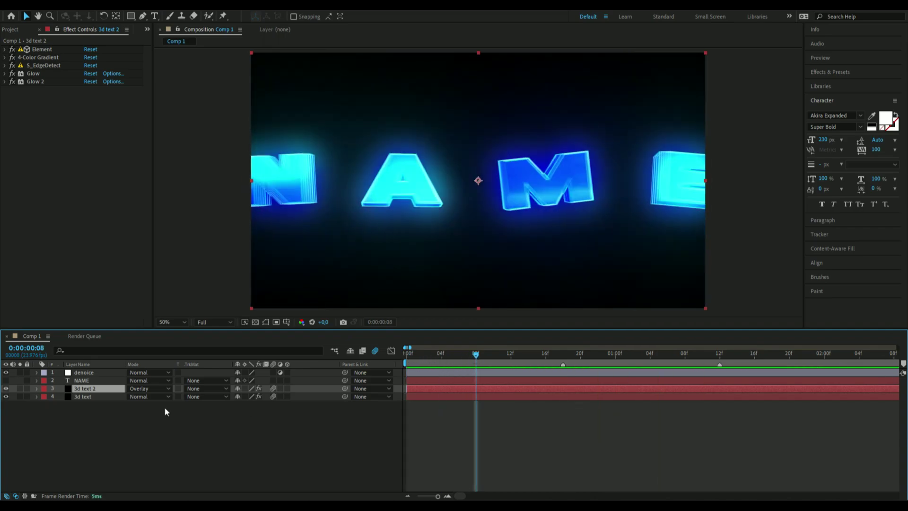
click(146, 389)
click(194, 180)
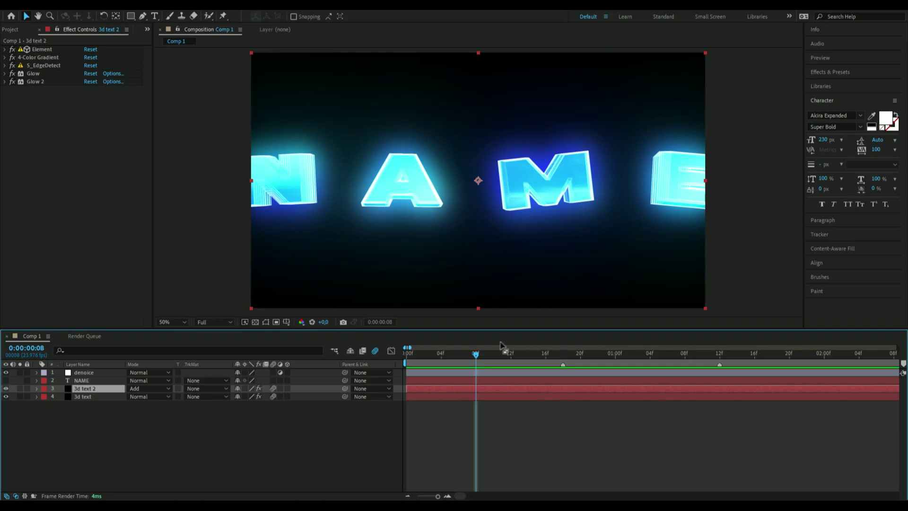
drag(479, 359, 408, 371)
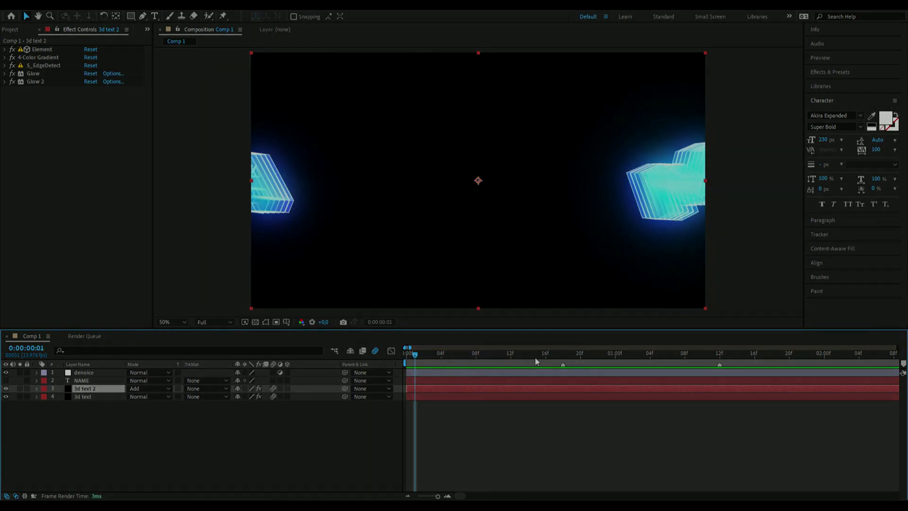